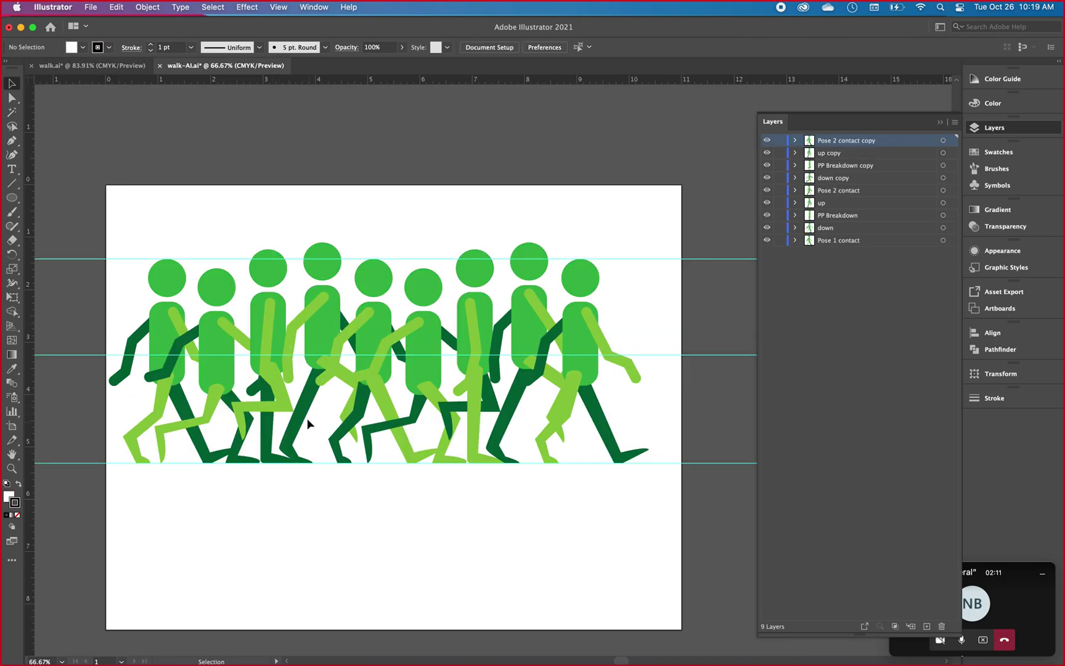
- Examine the walk cycle figures' paths in Outline view and return to Preview
{"action": "left_click", "coordinate": [349, 423]}
{"action": "left_click", "coordinate": [483, 517]}
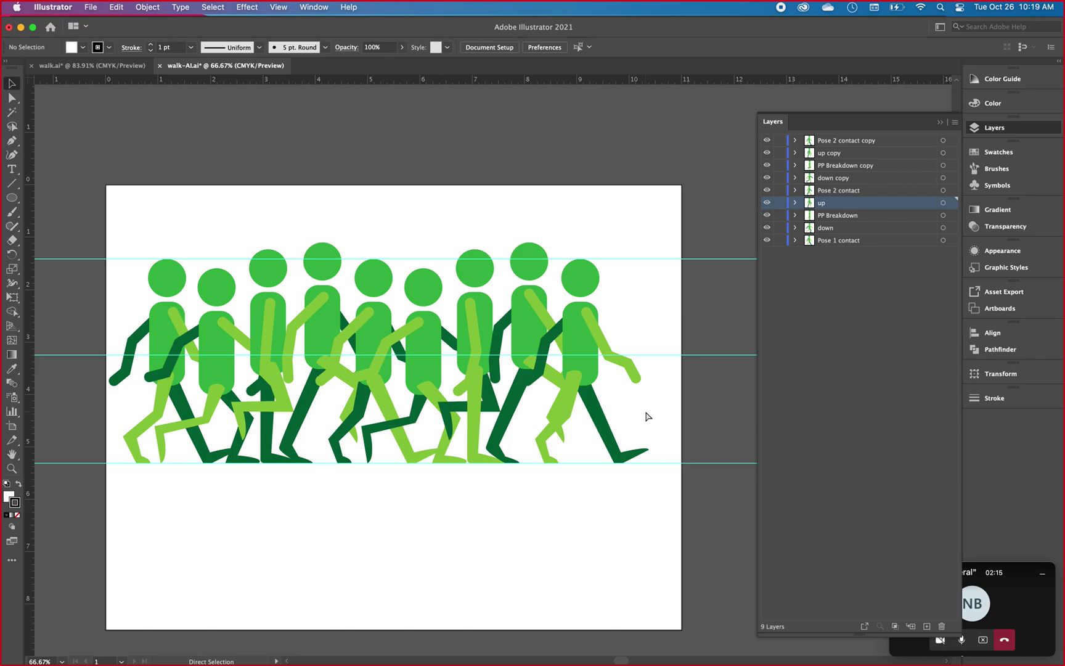
{"action": "left_click", "coordinate": [284, 8]}
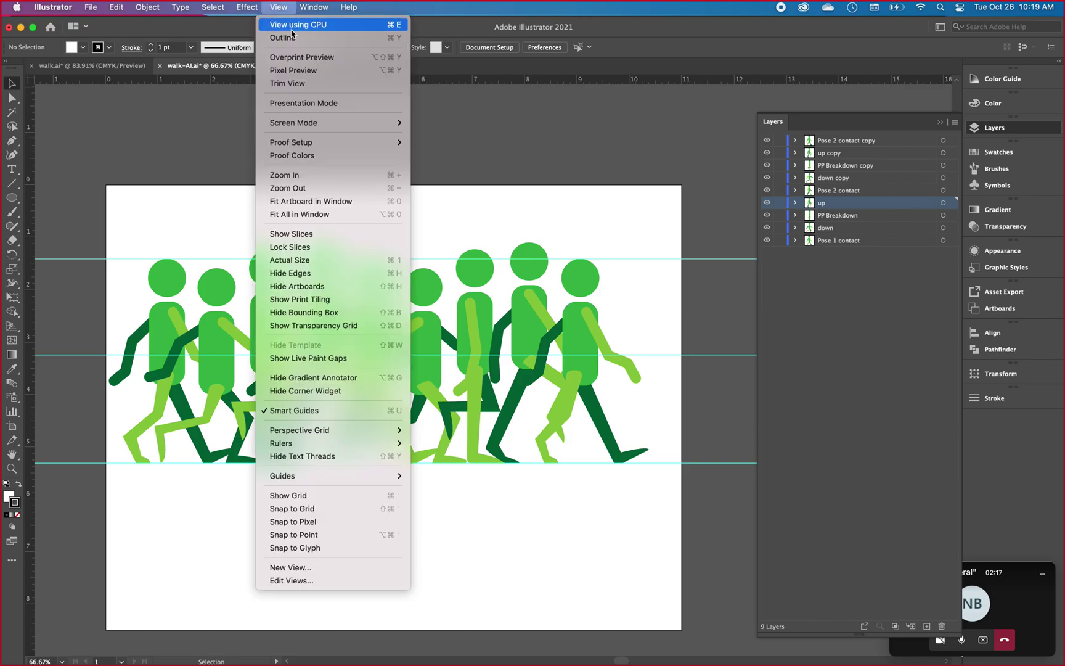
{"action": "left_click", "coordinate": [290, 38]}
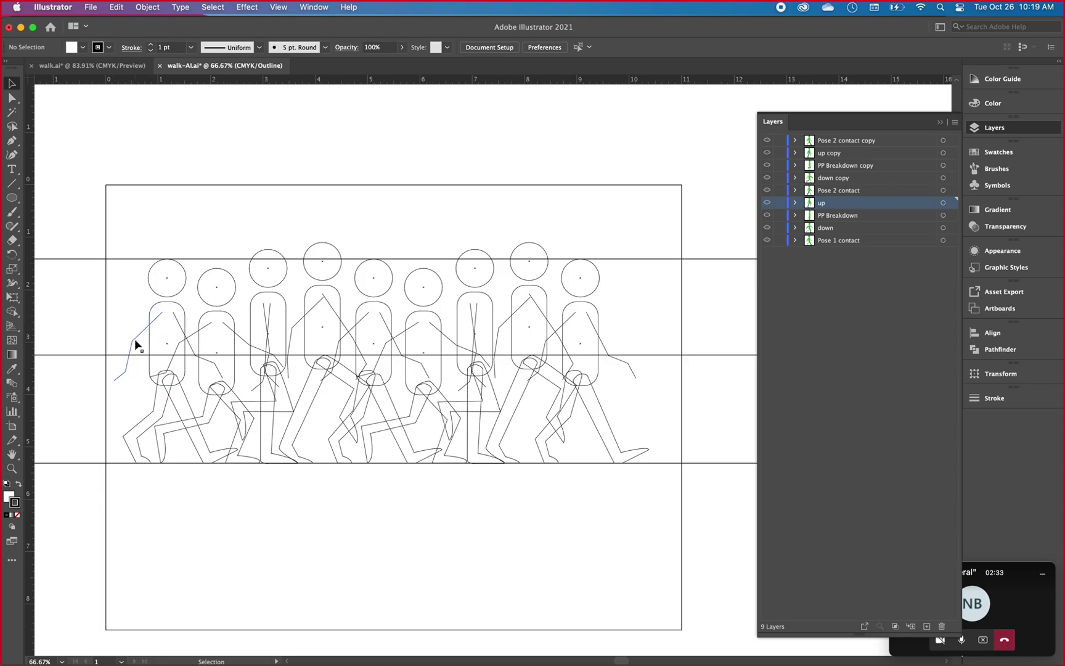
{"action": "key", "text": "super+y"}
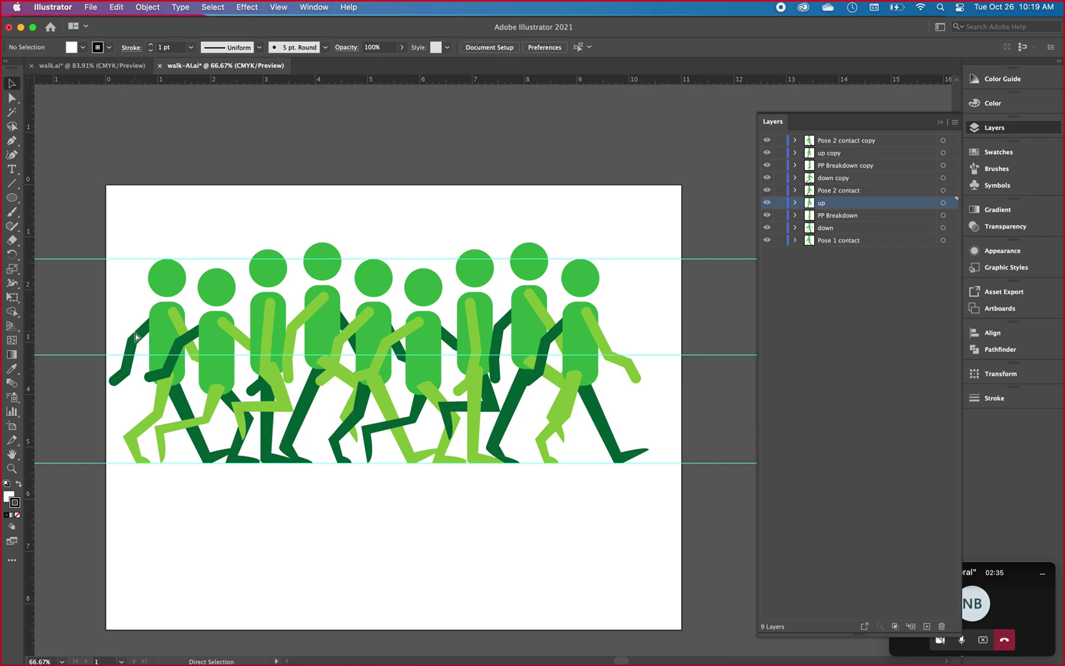
- Draw an open zigzag path with four anchor points below the walking figures using the Pen tool
{"action": "key", "text": "v"}
{"action": "left_click", "coordinate": [11, 141]}
{"action": "left_click", "coordinate": [288, 297]}
{"action": "key", "text": "Escape"}
{"action": "left_click", "coordinate": [257, 514]}
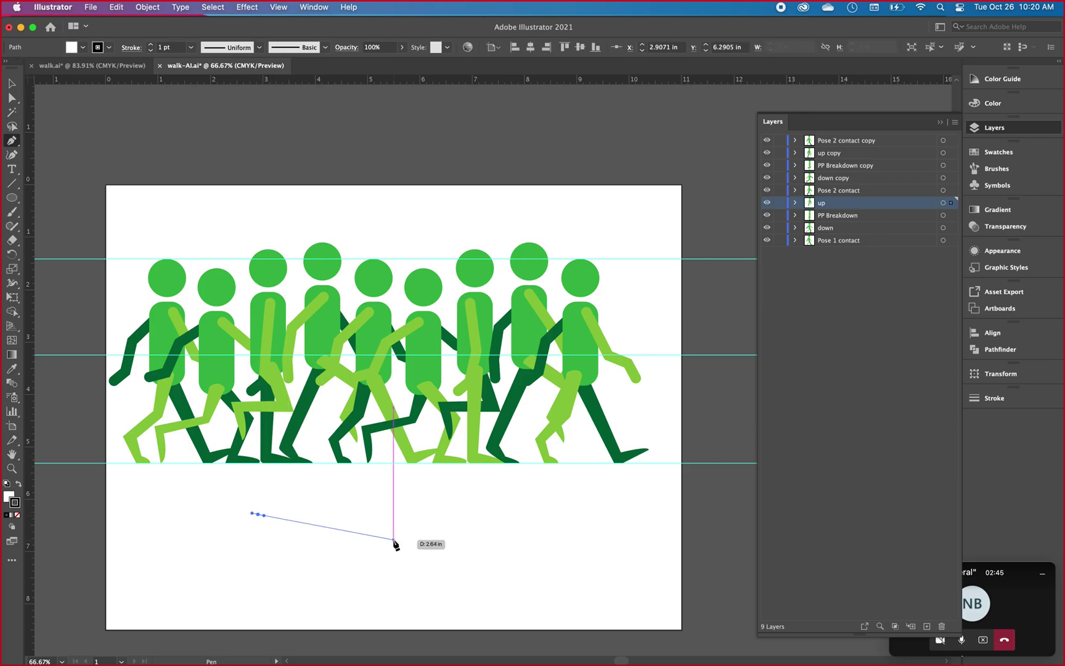
{"action": "left_click", "coordinate": [393, 540]}
{"action": "left_click", "coordinate": [363, 588]}
{"action": "left_click", "coordinate": [428, 560]}
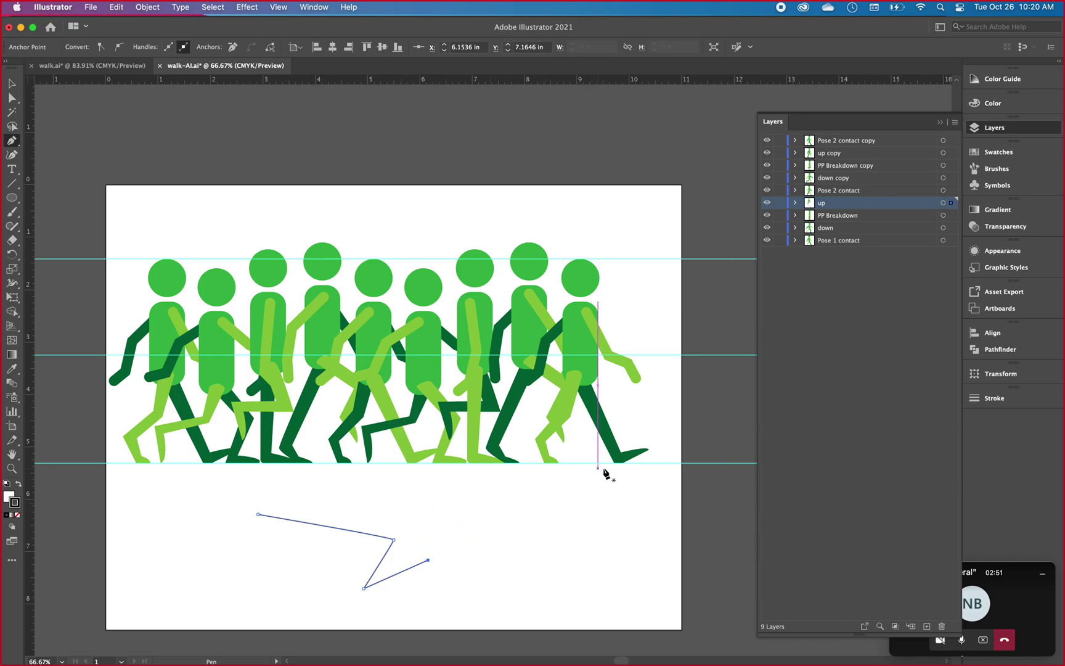
- Set the zigzag path's stroke weight to 16 pt
{"action": "left_click", "coordinate": [1001, 397]}
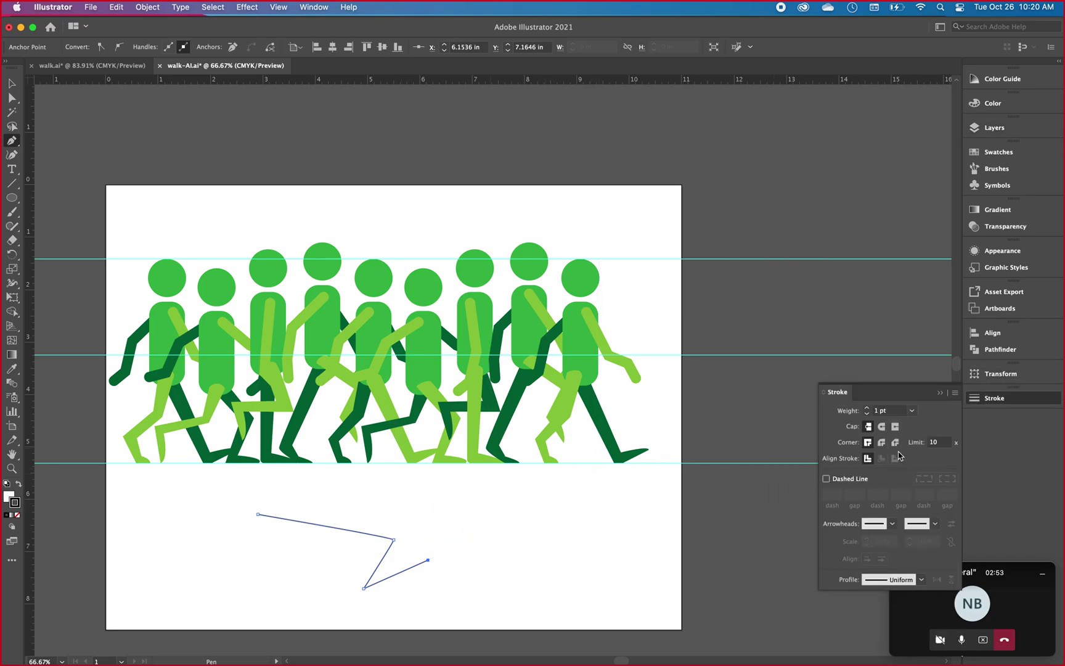
{"action": "left_click", "coordinate": [911, 410]}
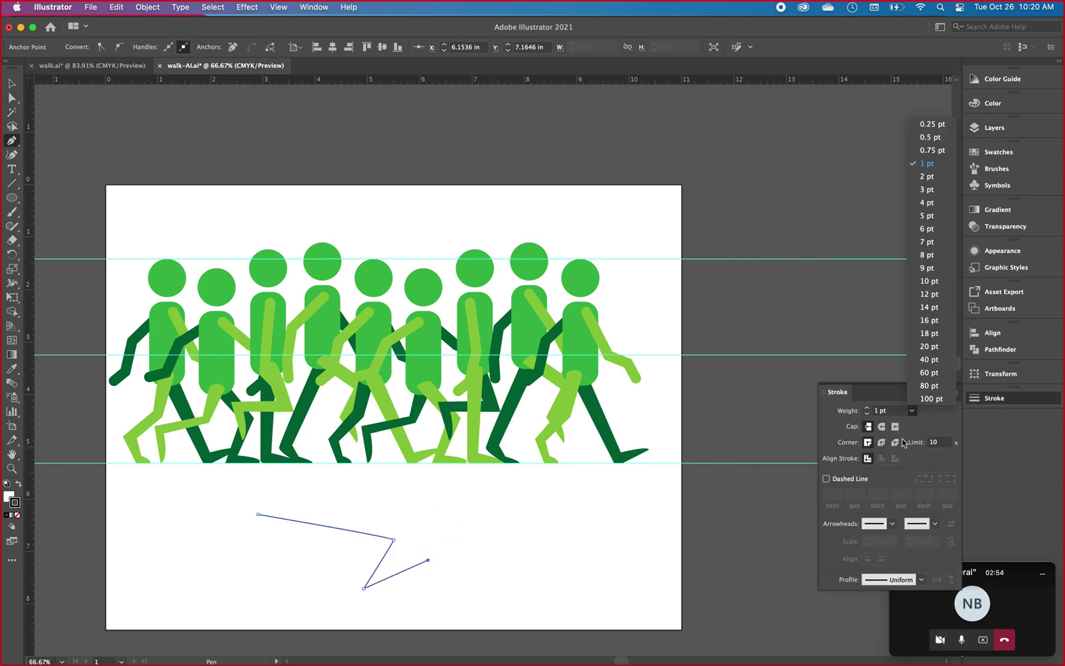
{"action": "left_click", "coordinate": [930, 319]}
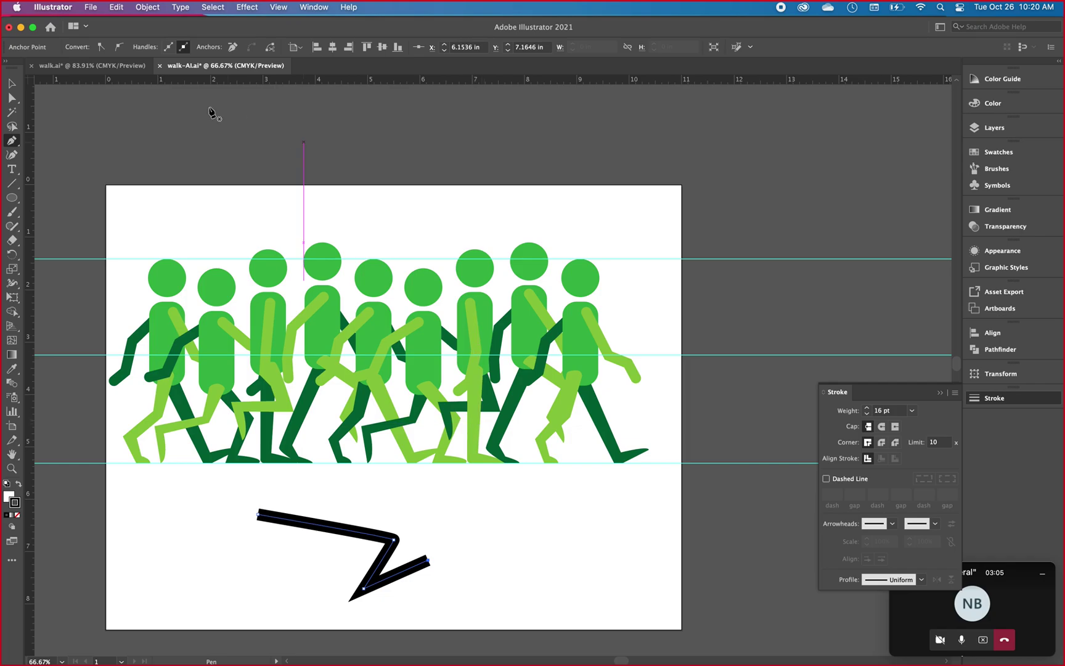
- Expand the zigzag path's fill and stroke into shapes
{"action": "left_click", "coordinate": [146, 8]}
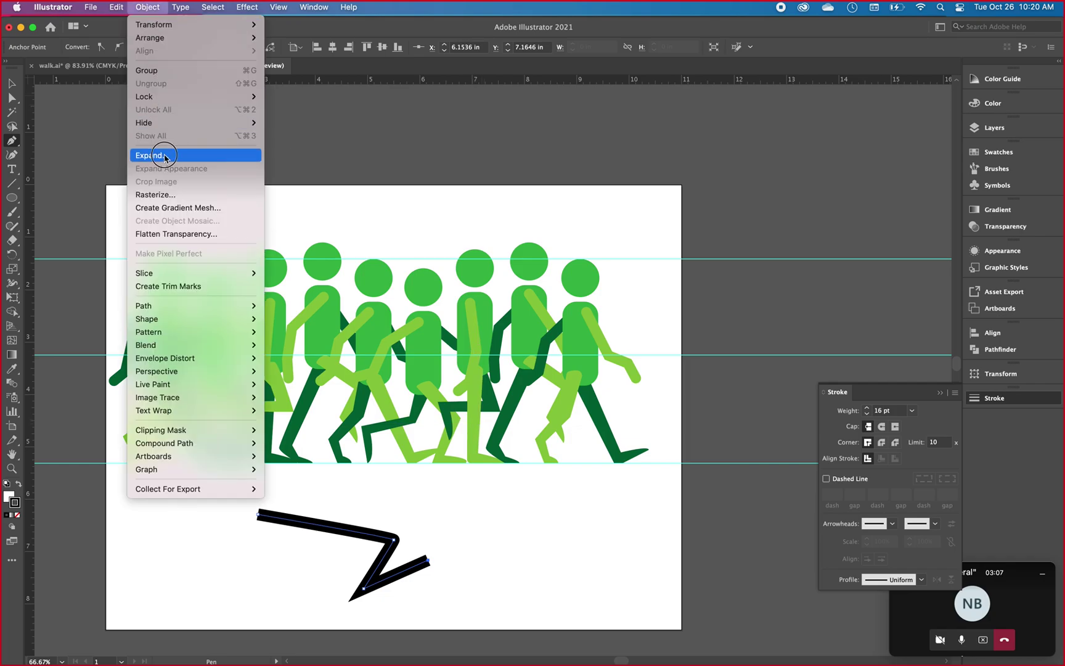
{"action": "left_click", "coordinate": [155, 156]}
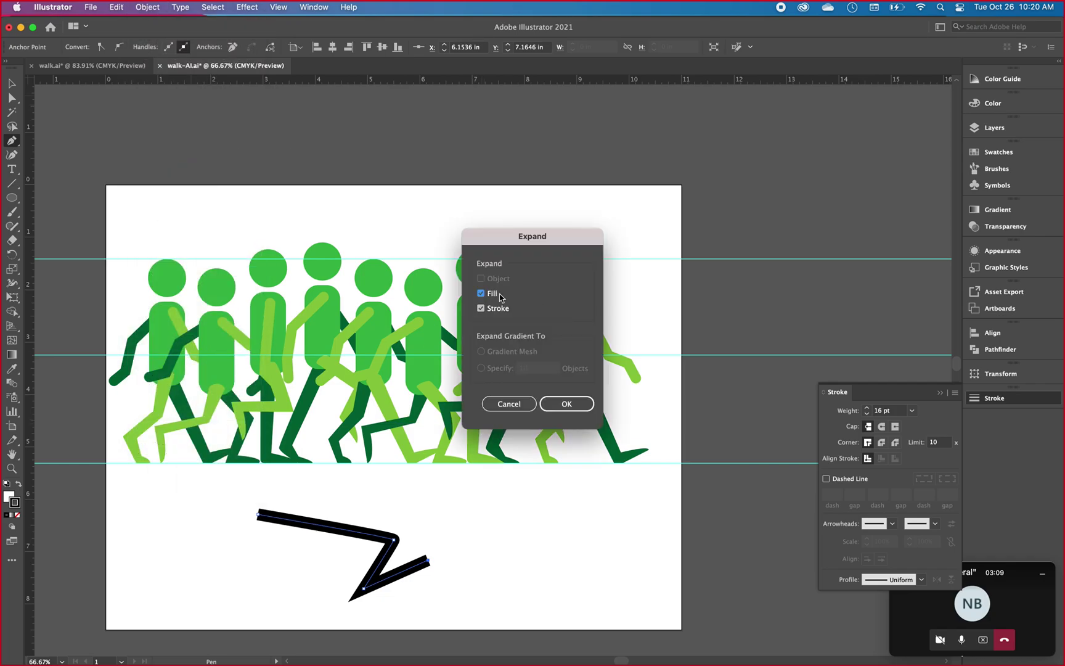
{"action": "left_click", "coordinate": [565, 405]}
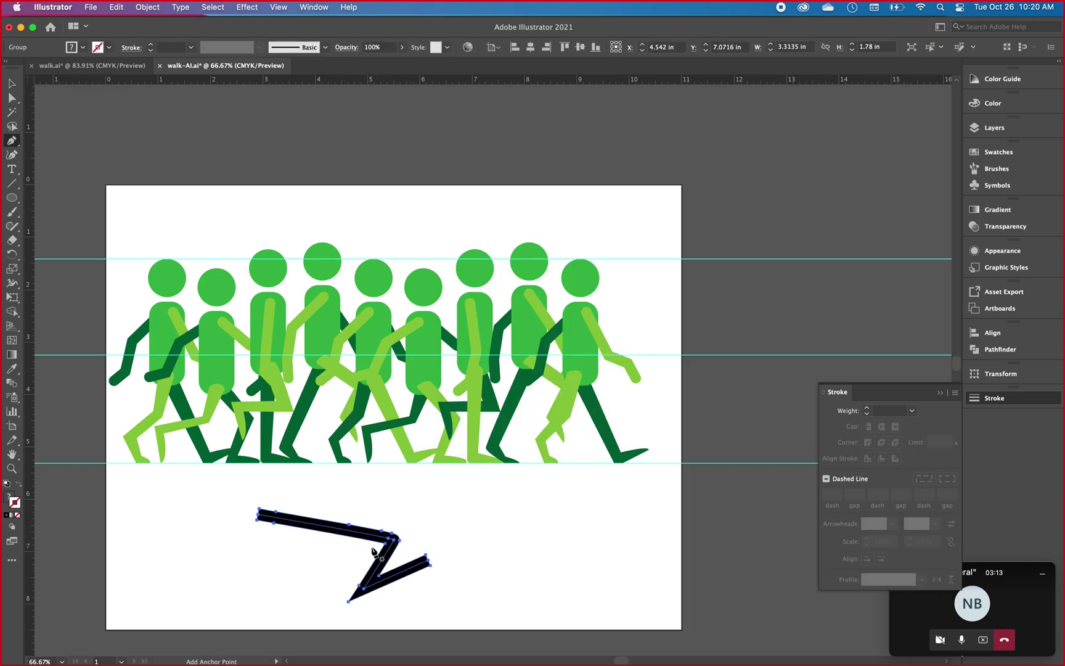
- Show the artwork in Outline view and move the expanded stroke shape away from the leftover fill path
{"action": "left_click", "coordinate": [420, 522], "text": "super"}
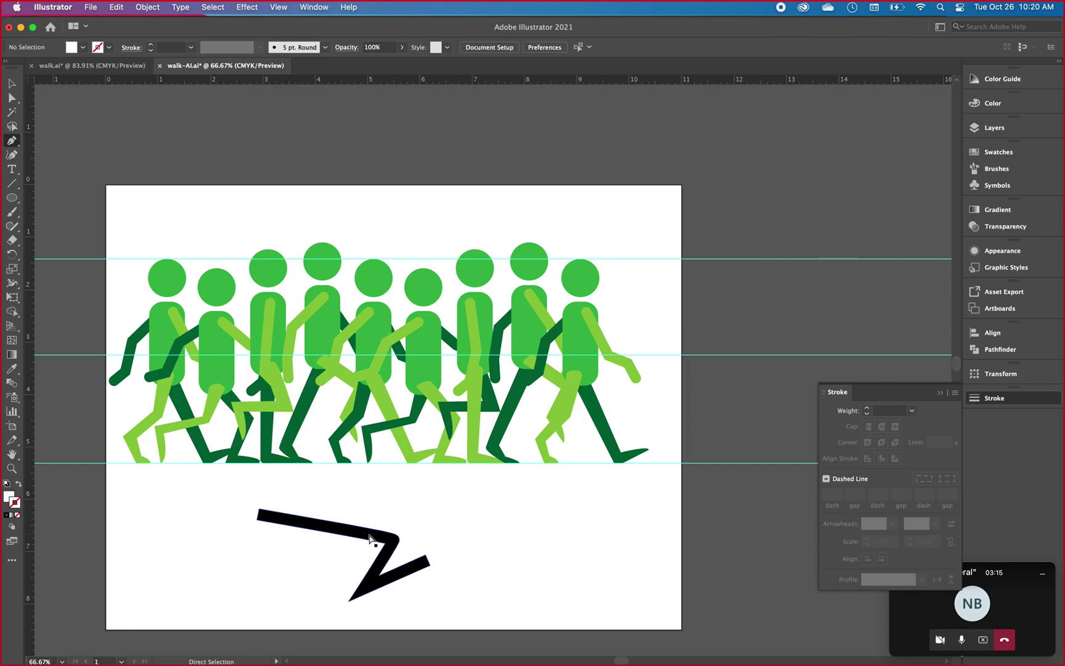
{"action": "left_click_drag", "start_coordinate": [369, 537], "coordinate": [382, 521]}
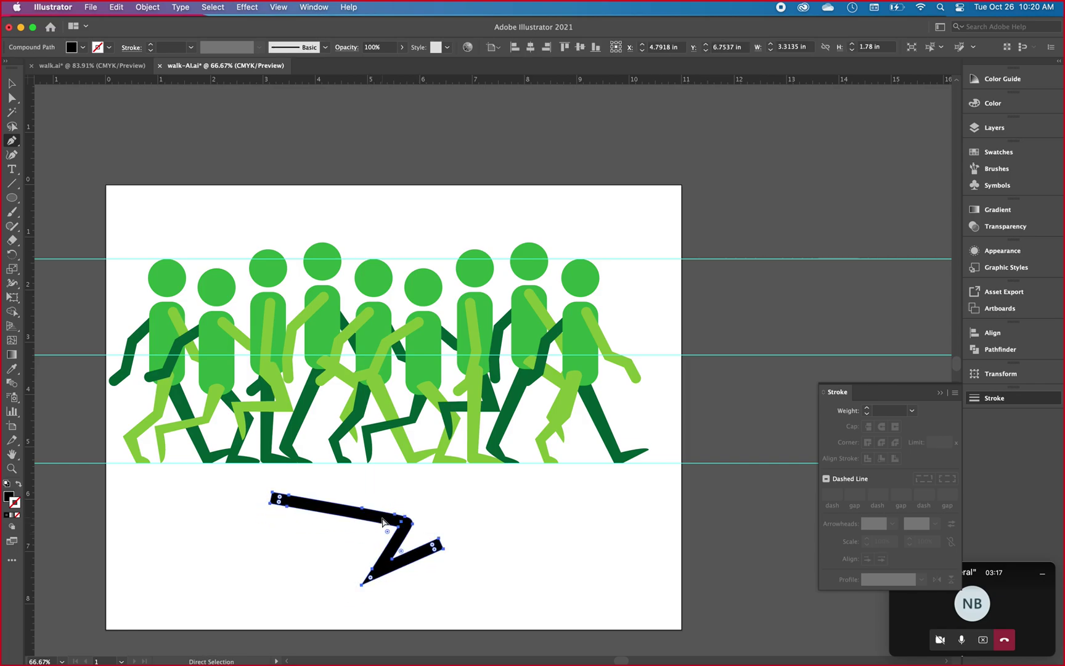
{"action": "left_click", "coordinate": [287, 7]}
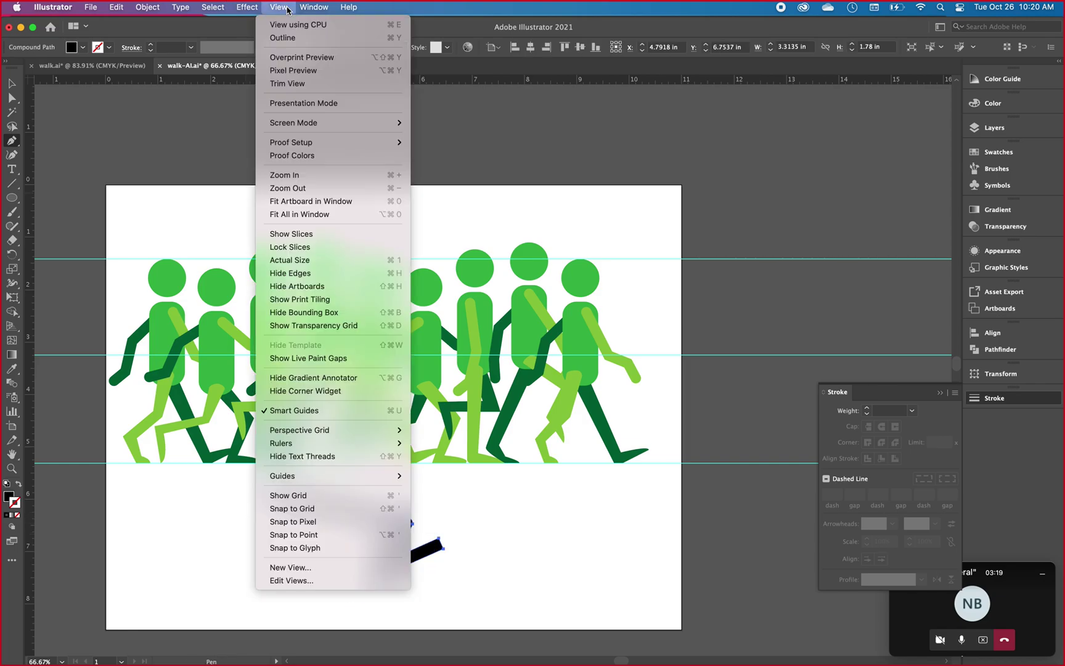
{"action": "left_click", "coordinate": [287, 38]}
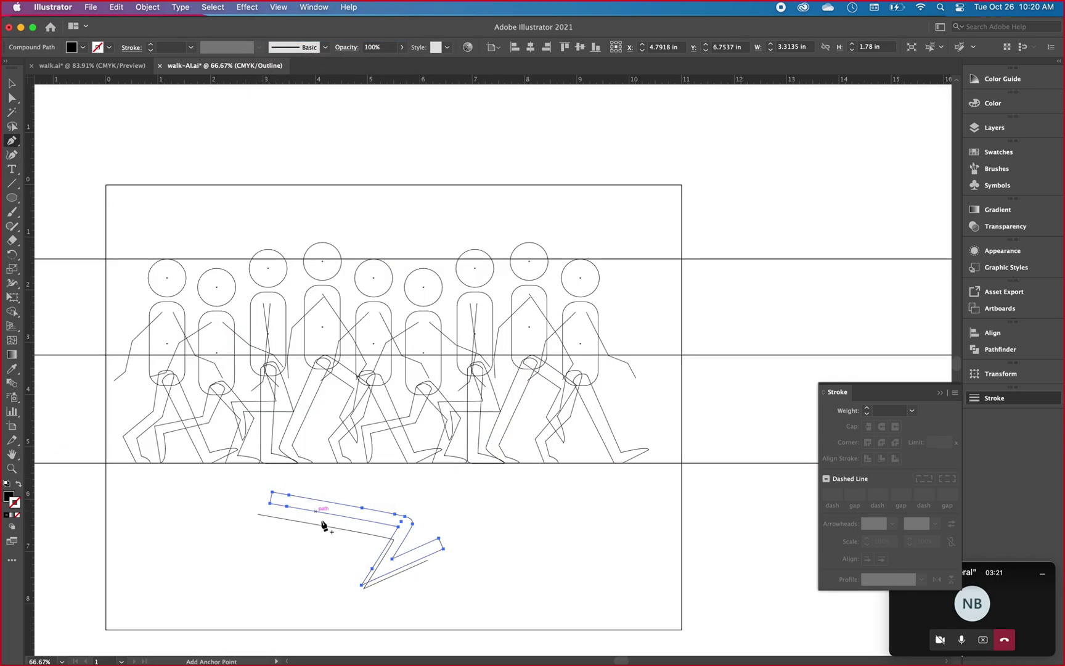
{"action": "left_click_drag", "start_coordinate": [407, 511], "coordinate": [542, 509]}
- Delete the leftover fill path of the expanded zigzag and return to Preview
{"action": "left_click", "coordinate": [365, 533]}
{"action": "key", "text": "Delete"}
{"action": "key", "text": "Delete"}
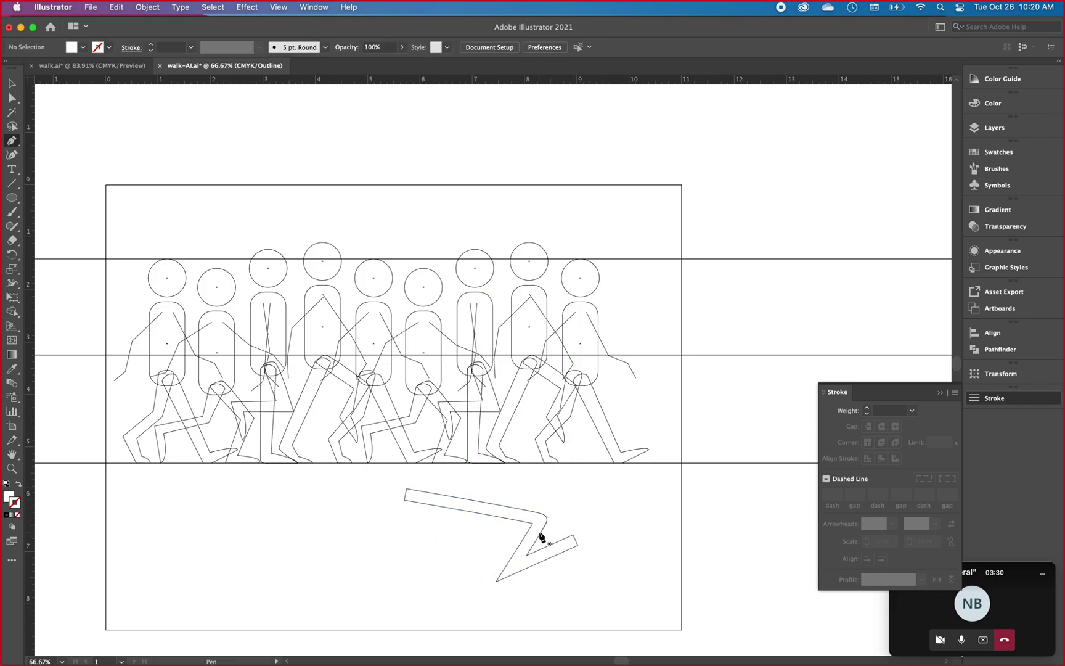
{"action": "key", "text": "super+y"}
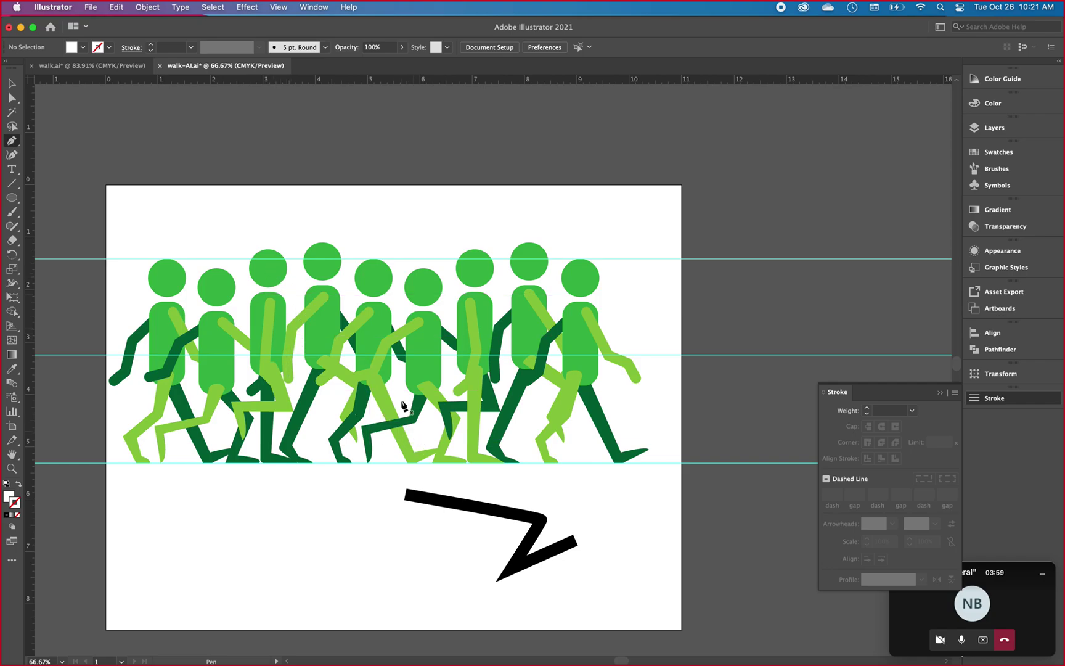
- Delete the black zigzag shape below the walking figures
{"action": "left_click", "coordinate": [16, 87]}
{"action": "left_click_drag", "start_coordinate": [362, 478], "coordinate": [588, 603]}
{"action": "key", "text": "Delete"}
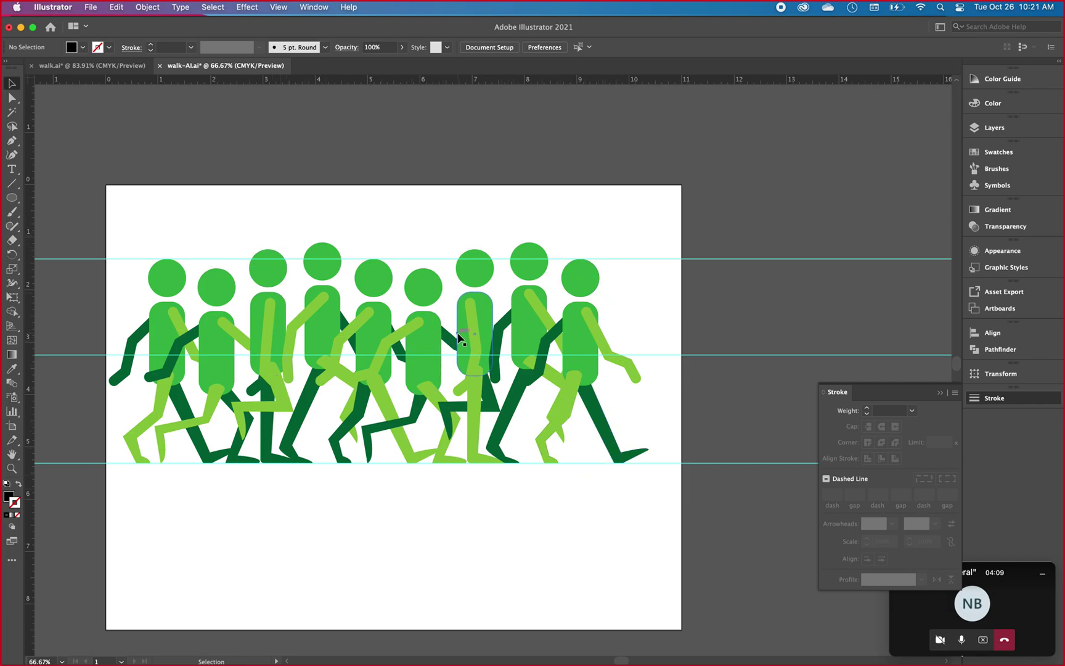
- Switch to the walk.ai document and examine its figures' paths by toggling between Outline and Preview
{"action": "left_click", "coordinate": [97, 68]}
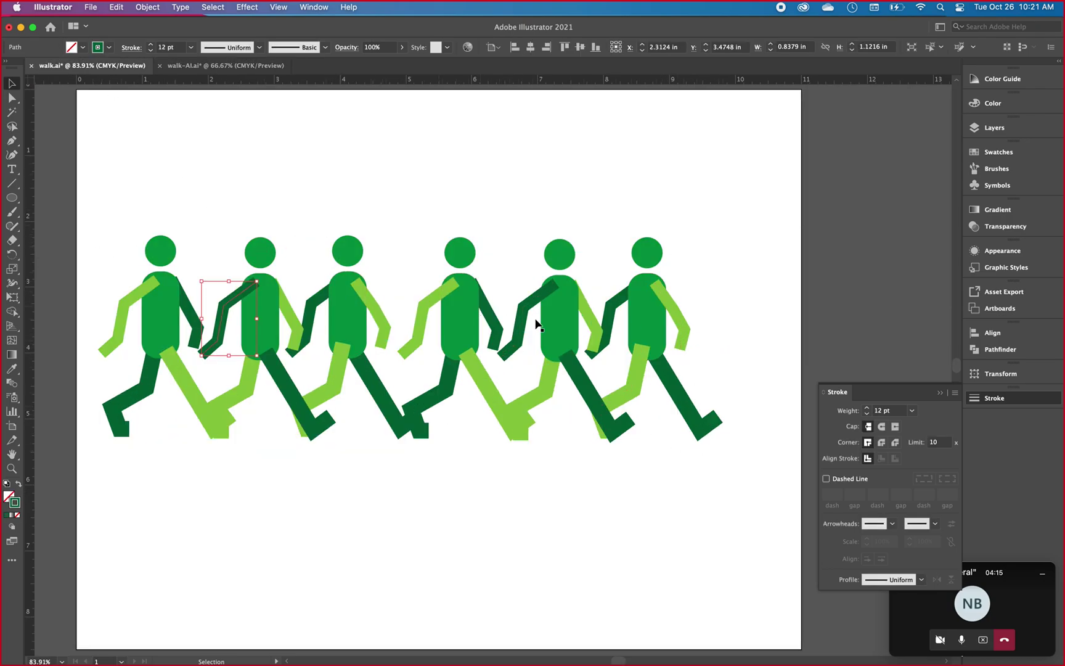
{"action": "key", "text": "a"}
{"action": "key", "text": "super+y"}
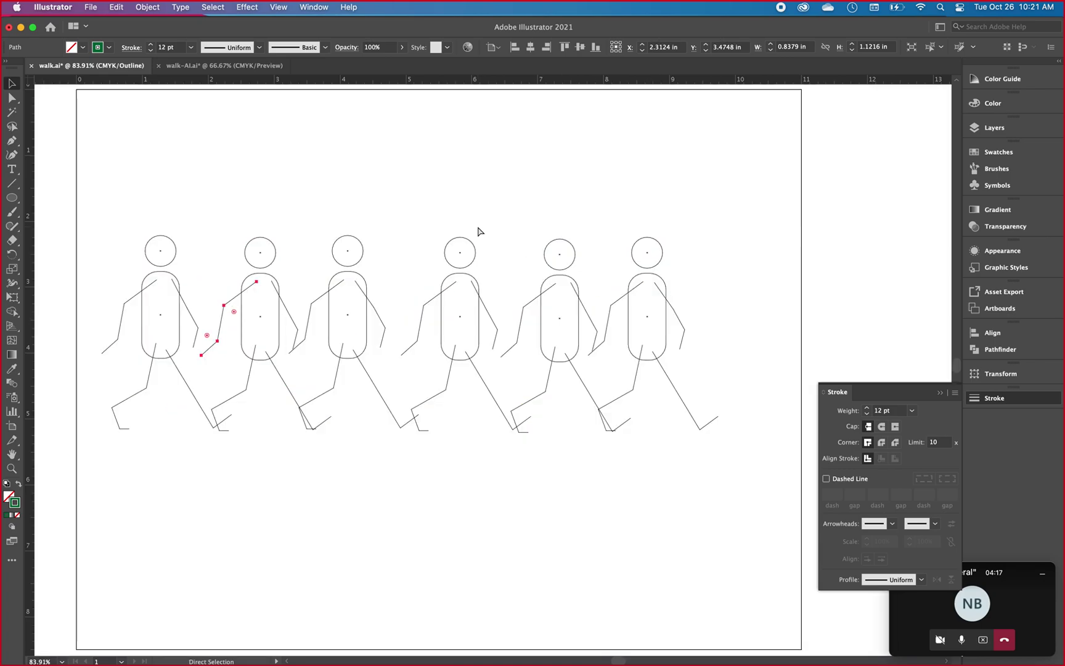
{"action": "key", "text": "super+y"}
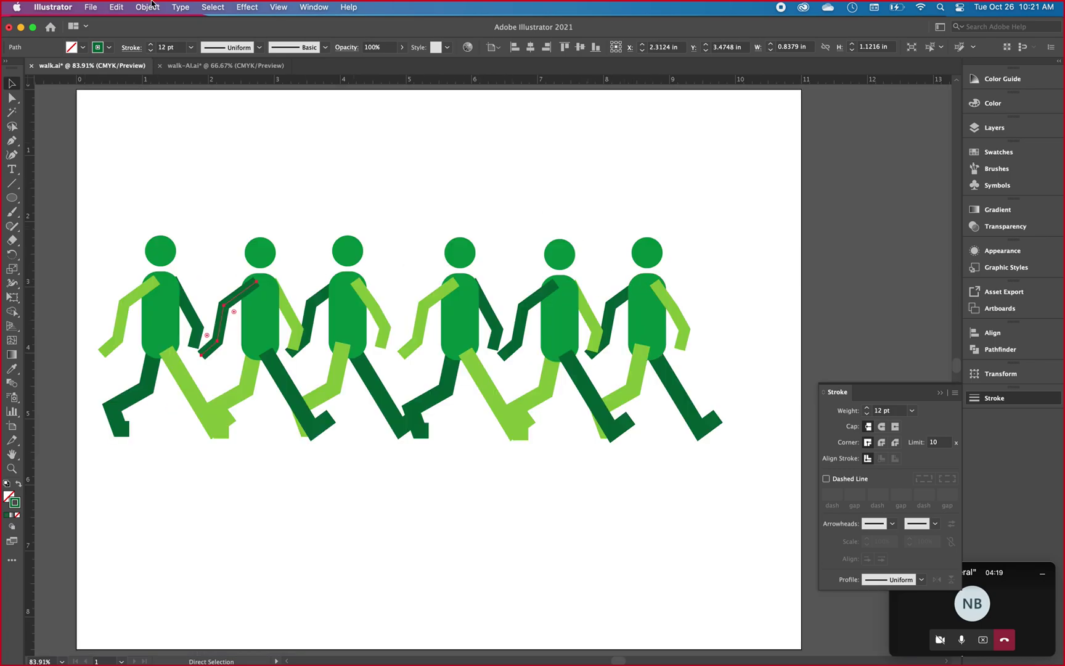
{"action": "left_click", "coordinate": [271, 7]}
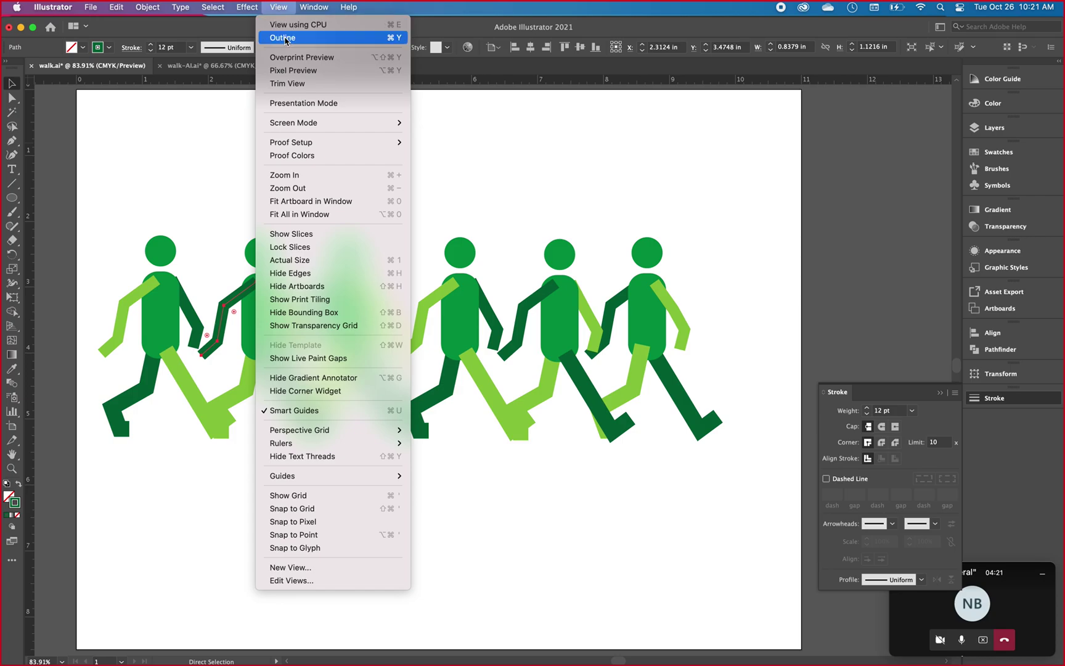
{"action": "left_click", "coordinate": [287, 31]}
{"action": "key", "text": "v"}
{"action": "left_click", "coordinate": [286, 7]}
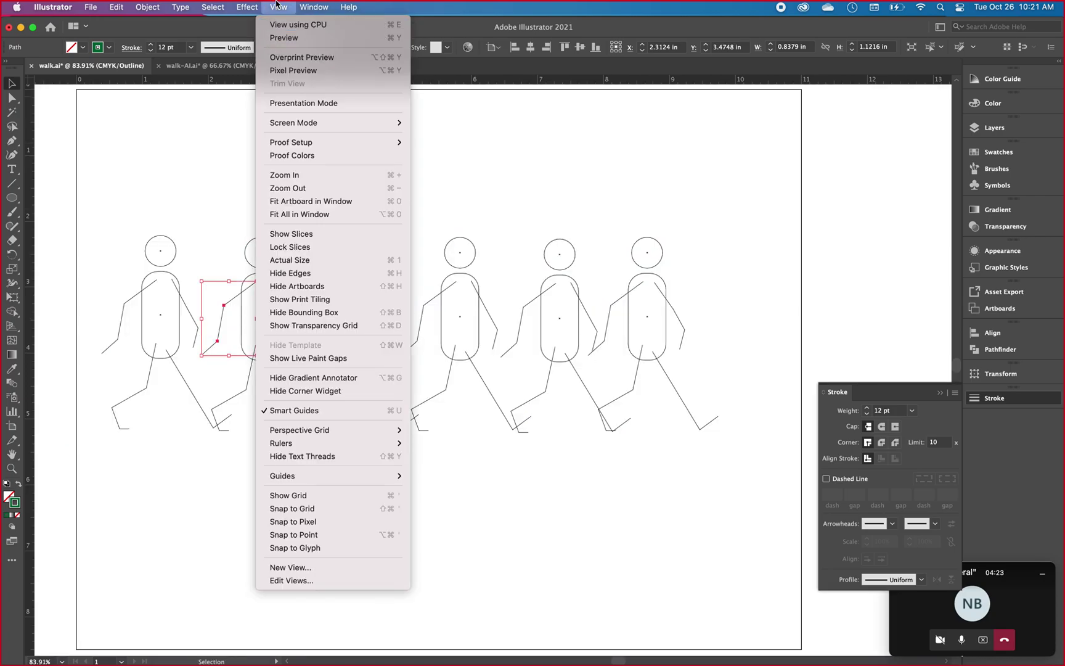
{"action": "left_click", "coordinate": [281, 39]}
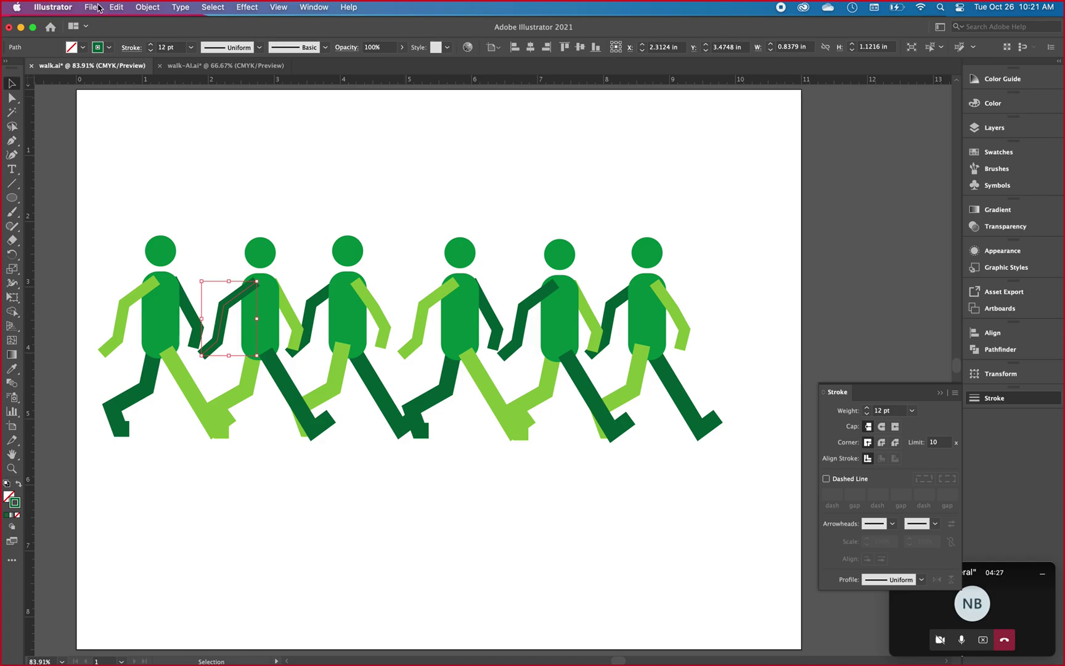
- Export walk.ai to the Desktop as walk.psd in CMYK at 150 ppi, writing layers with maximum editability
{"action": "left_click", "coordinate": [94, 8]}
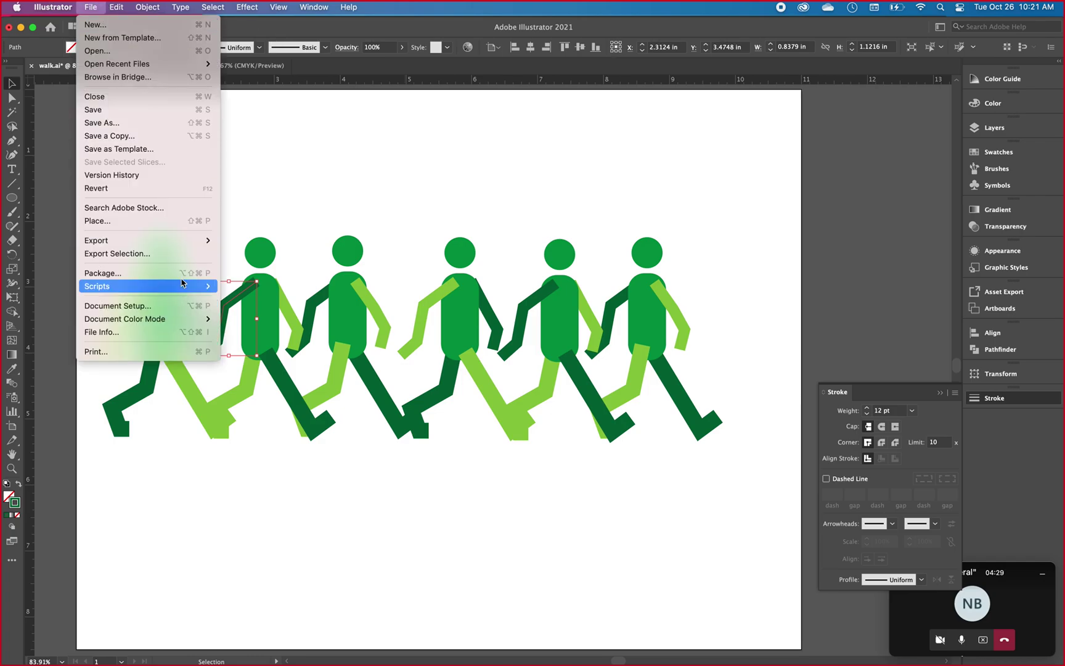
{"action": "mouse_move", "coordinate": [126, 241]}
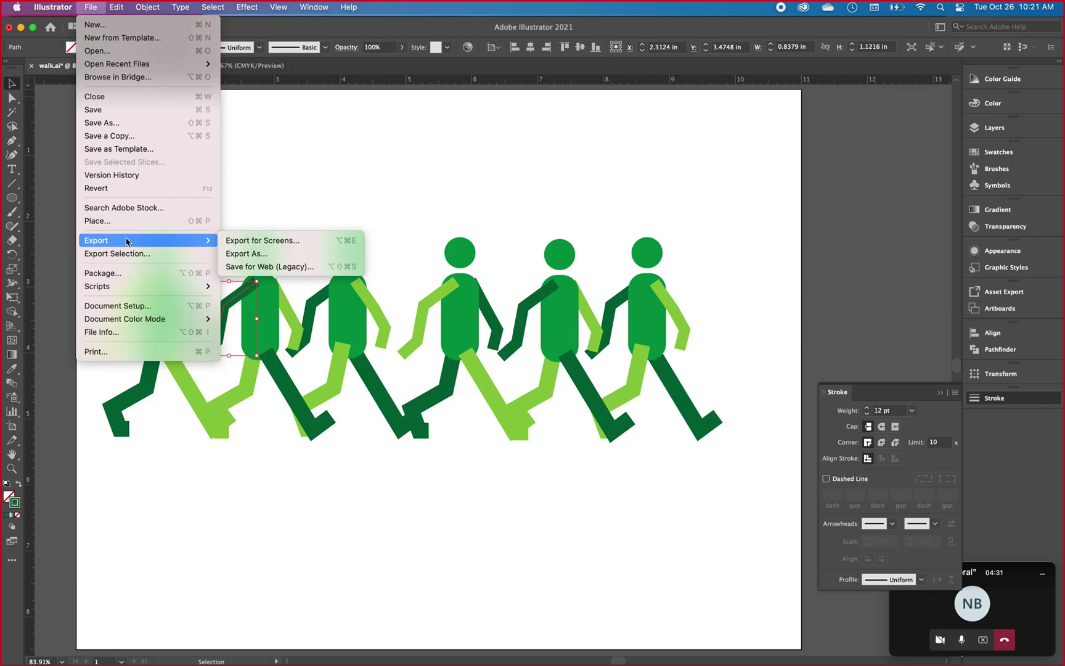
{"action": "left_click", "coordinate": [253, 254]}
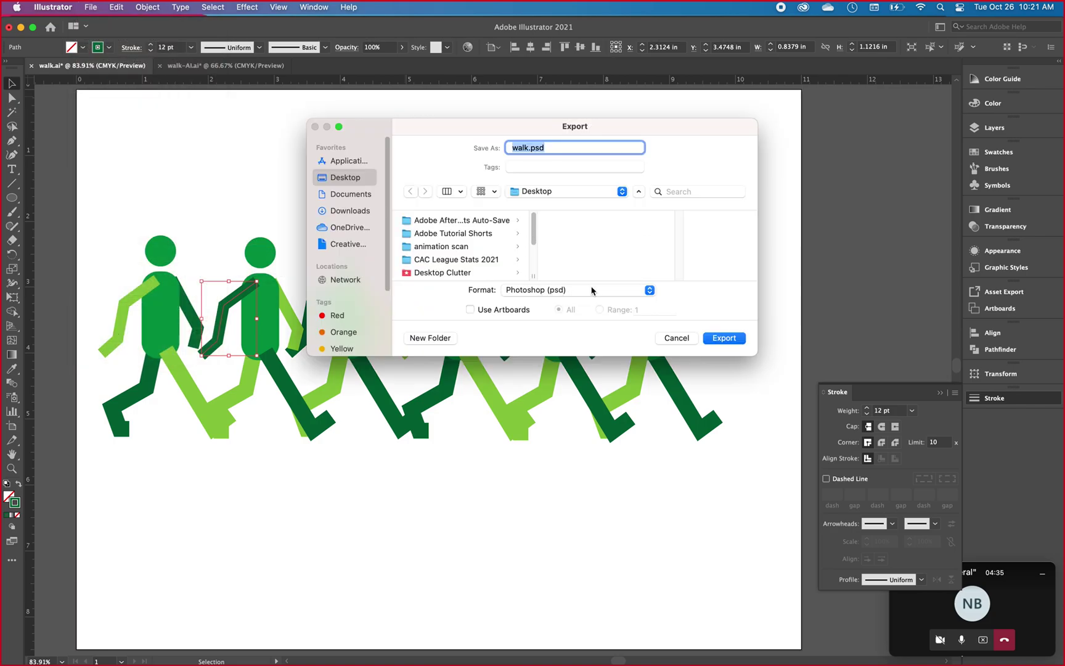
{"action": "scroll", "coordinate": [534, 222], "scroll_direction": "down", "scroll_amount": 5}
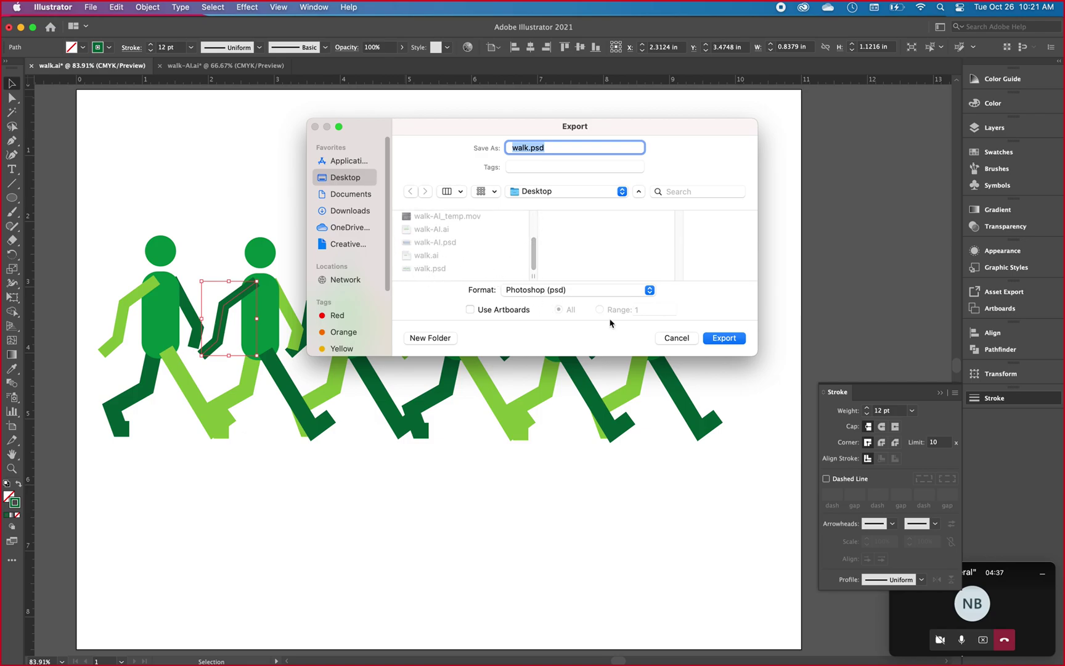
{"action": "left_click", "coordinate": [729, 341]}
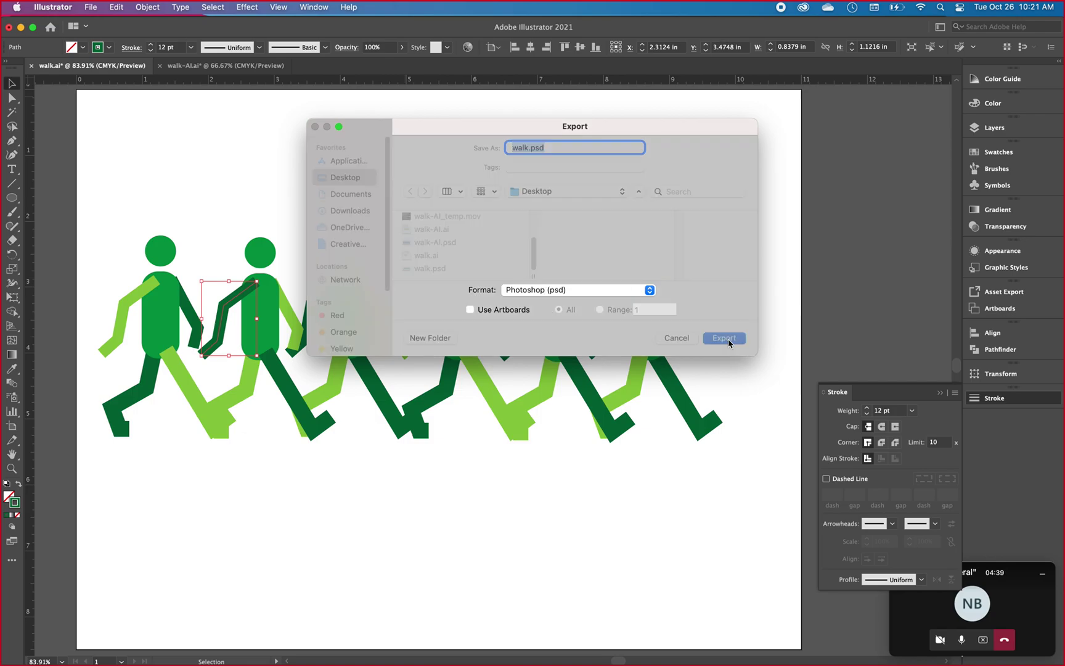
{"action": "left_click", "coordinate": [575, 299]}
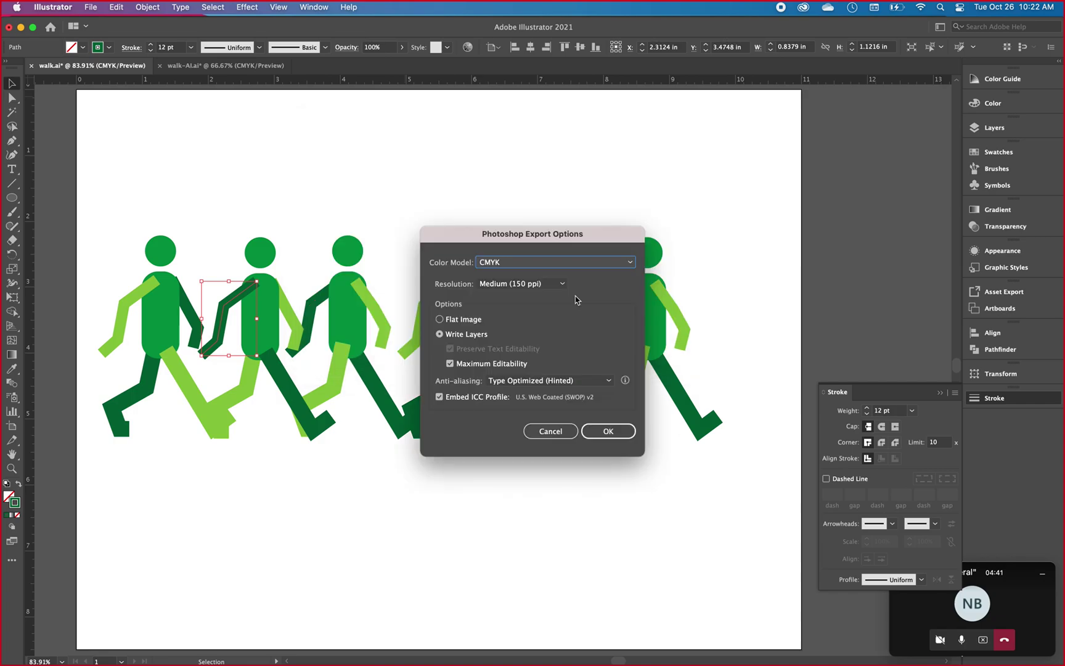
{"action": "left_click", "coordinate": [608, 432]}
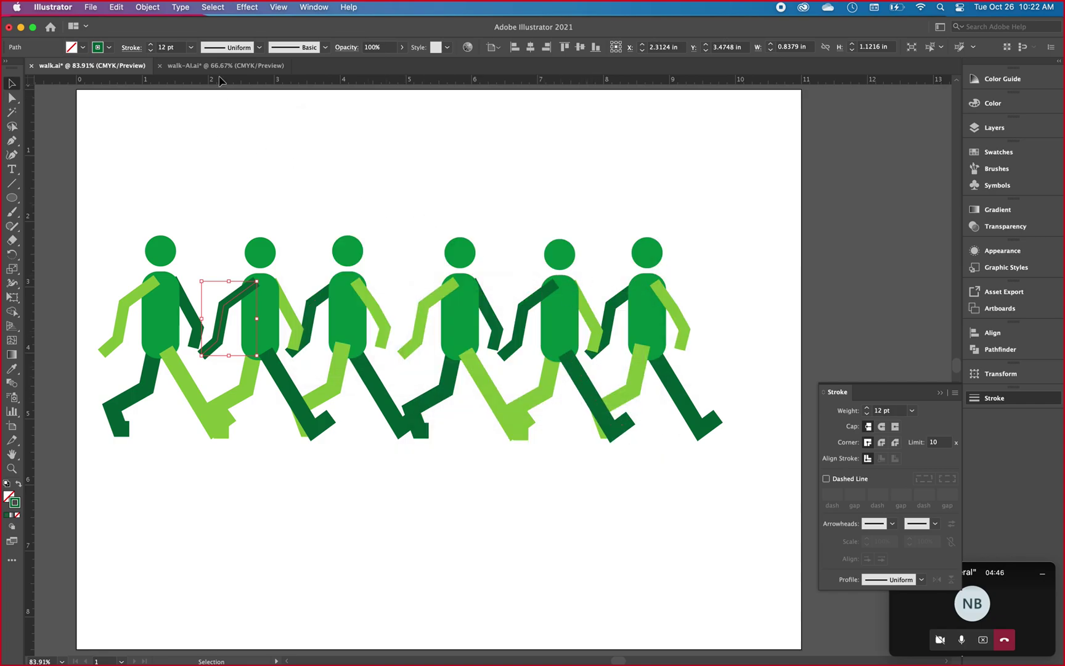
- Export the walk-AI.ai document to the Desktop as a Photoshop file named walk-AI-ex.psd
{"action": "left_click", "coordinate": [222, 65]}
{"action": "left_click", "coordinate": [92, 7]}
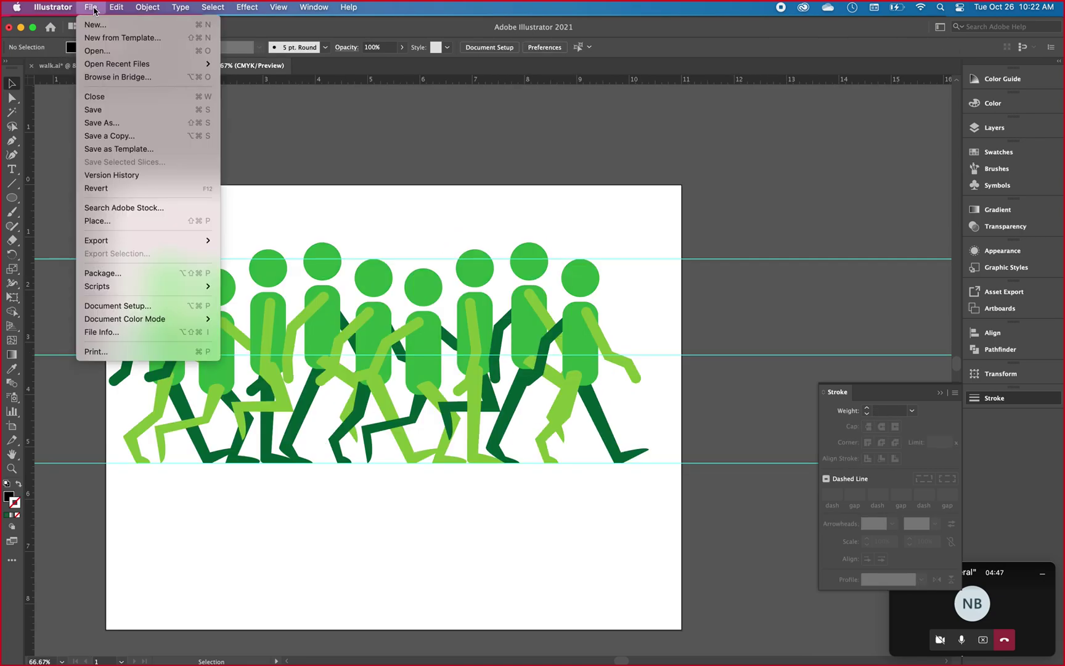
{"action": "mouse_move", "coordinate": [125, 241]}
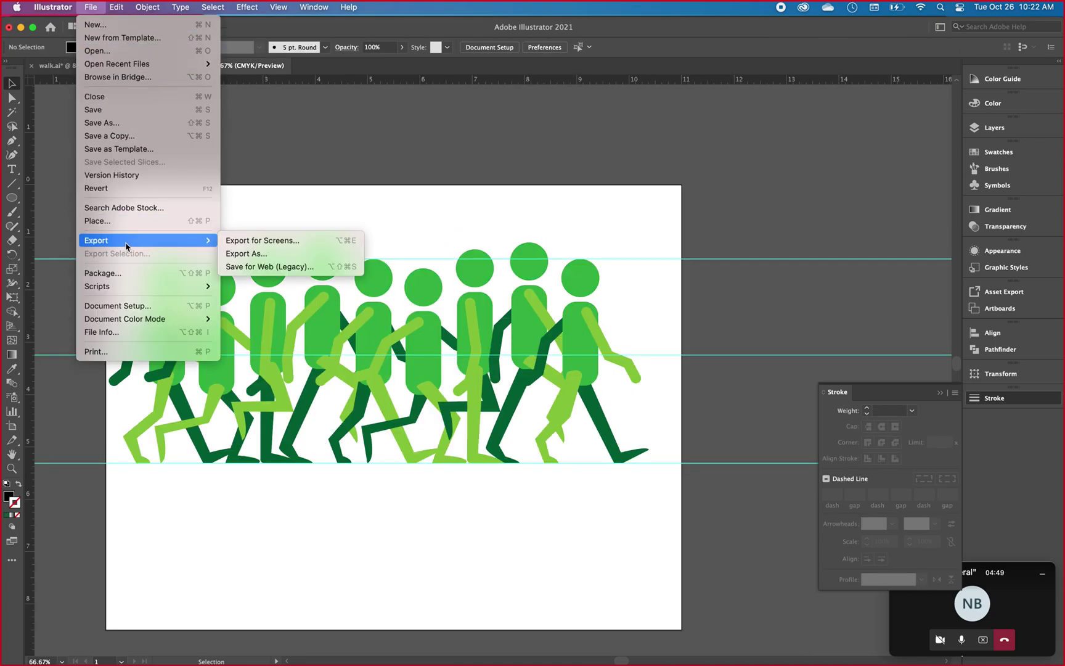
{"action": "left_click", "coordinate": [250, 253]}
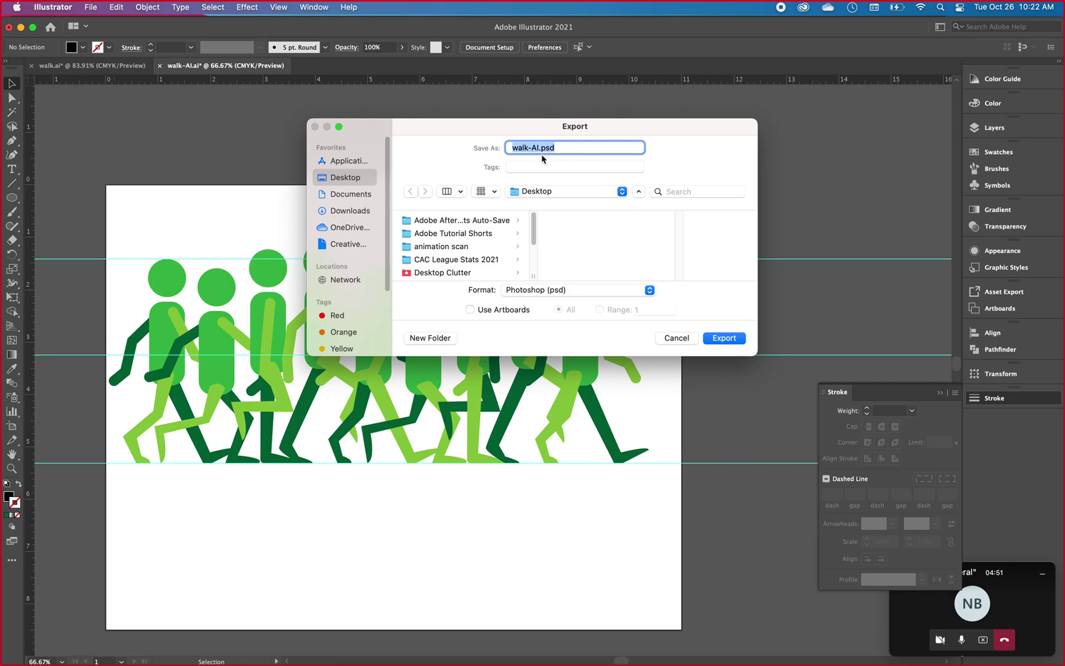
{"action": "left_click", "coordinate": [540, 149]}
{"action": "type", "text": "-ex"}
{"action": "left_click", "coordinate": [728, 340]}
{"action": "left_click", "coordinate": [608, 430]}
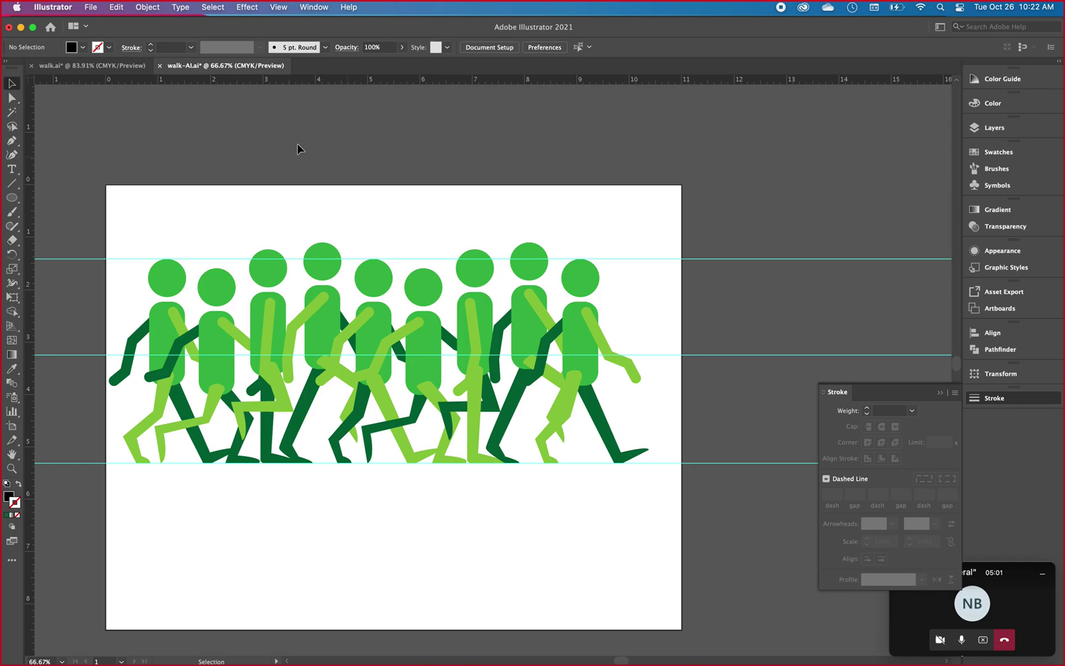
- Switch to Photoshop and open walk-AI-ex.psd from the Desktop
{"action": "key", "text": "super+Tab"}
{"action": "key", "text": "super+Tab"}
{"action": "key", "text": "super+Tab"}
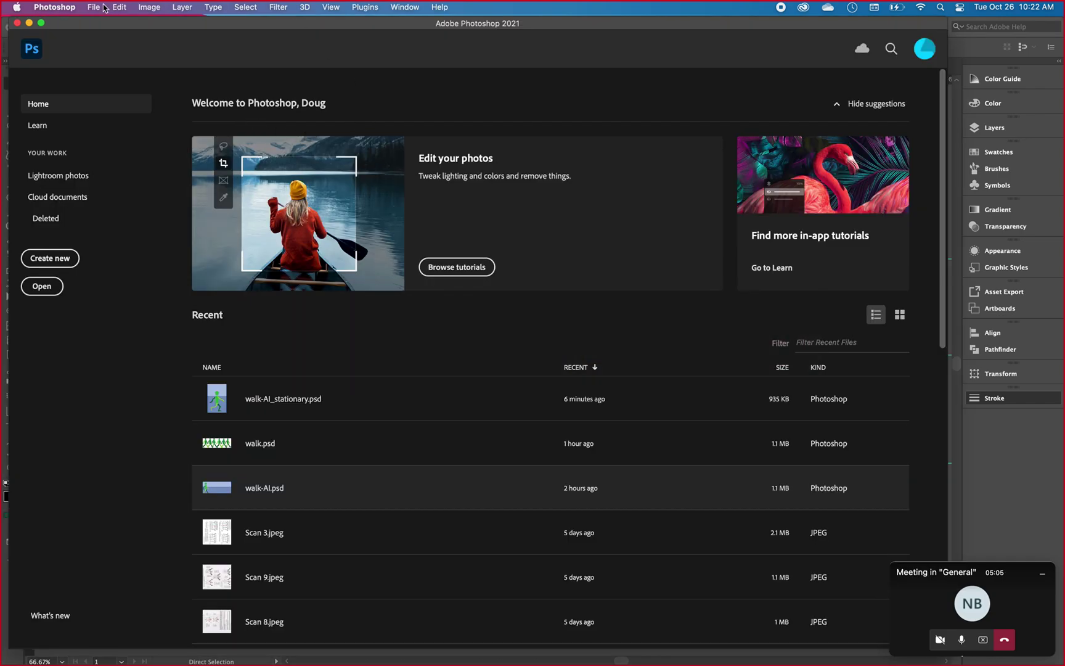
{"action": "left_click", "coordinate": [94, 6]}
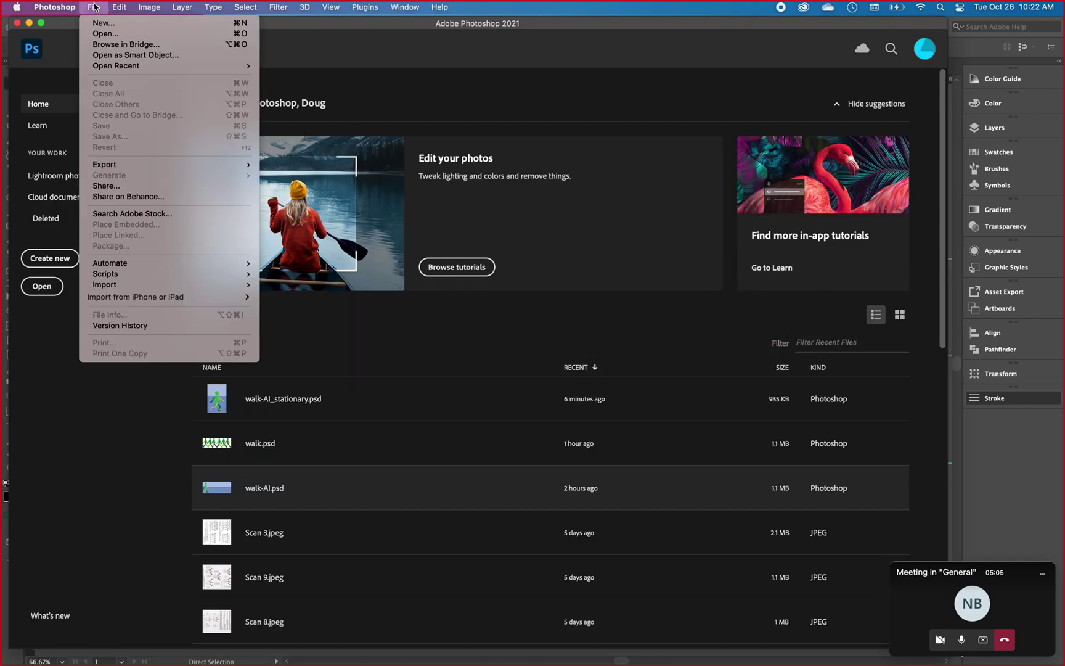
{"action": "left_click", "coordinate": [96, 37]}
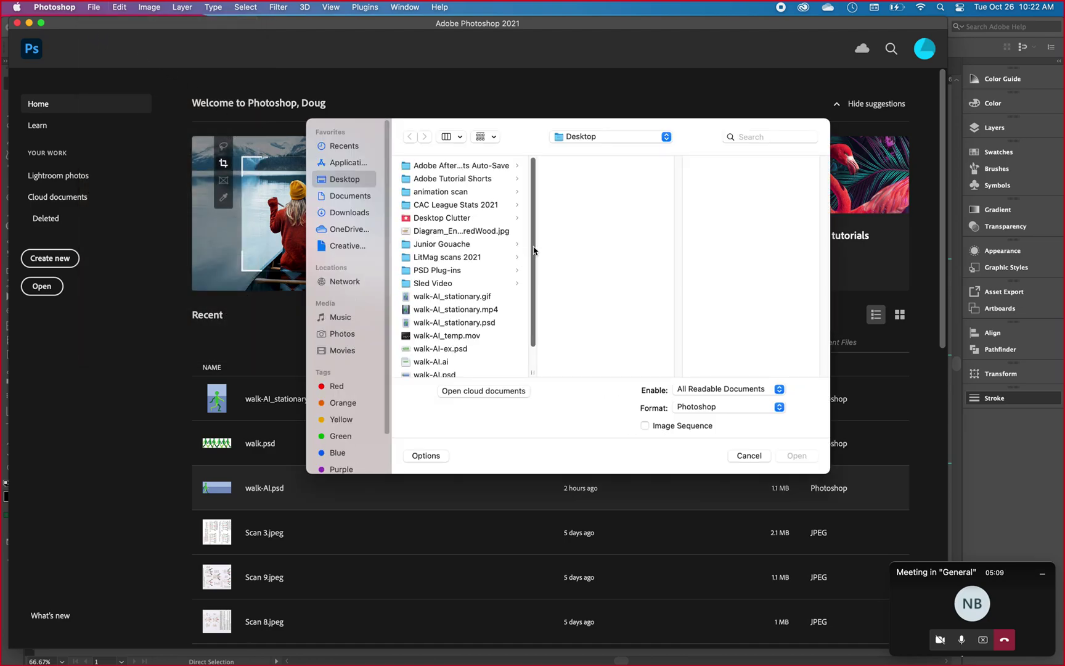
{"action": "left_click_drag", "start_coordinate": [532, 250], "coordinate": [540, 311]}
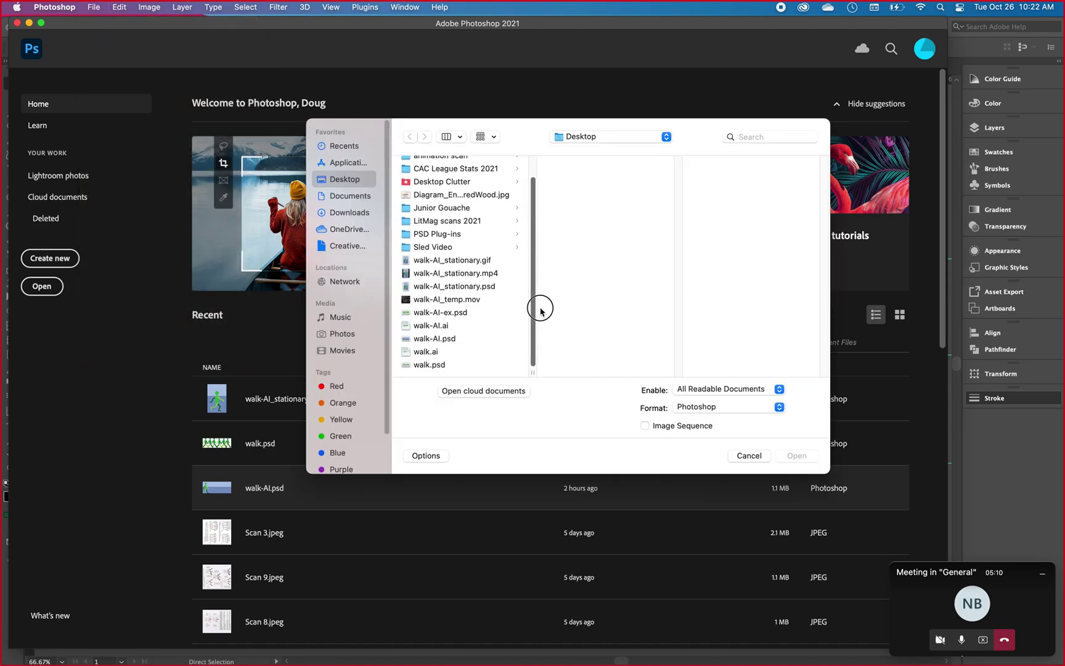
{"action": "left_click", "coordinate": [447, 314]}
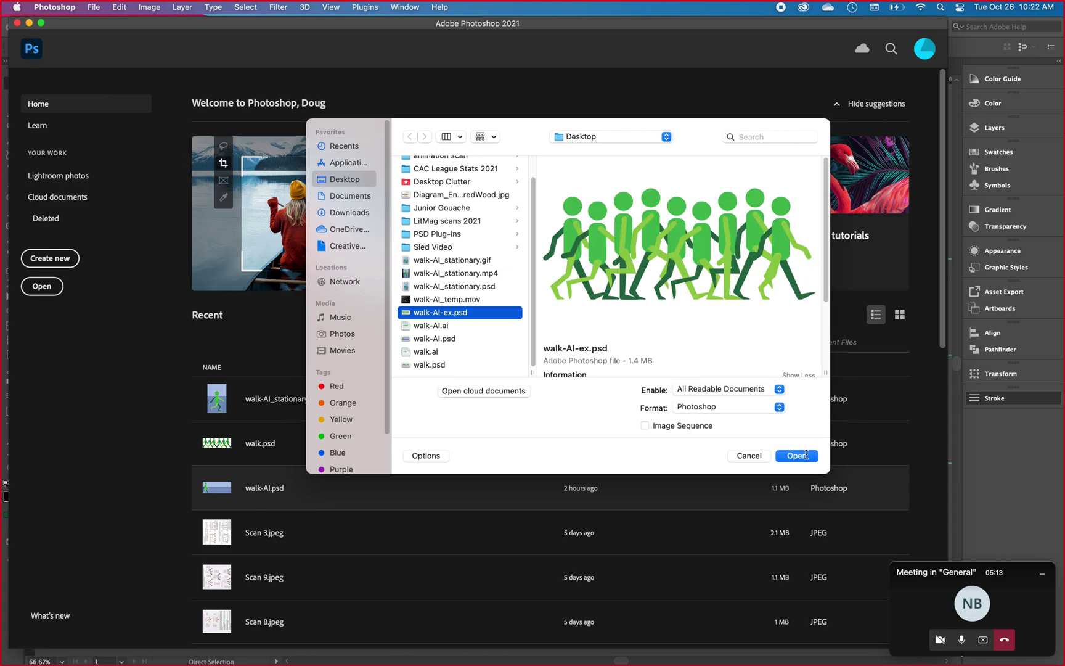
{"action": "left_click", "coordinate": [791, 456]}
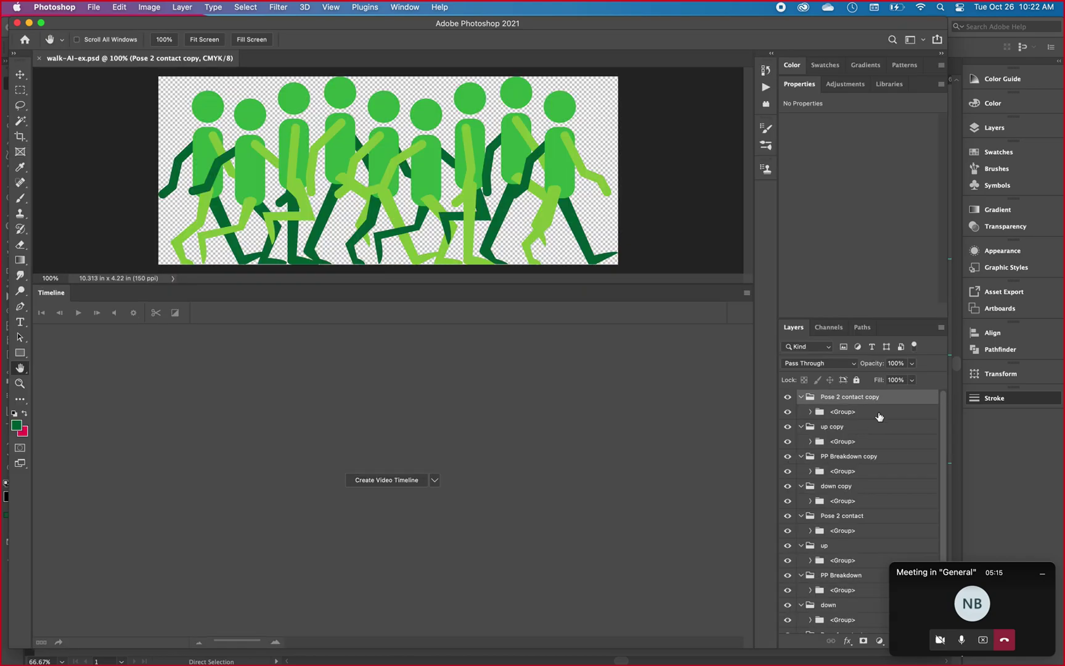
- Expand the group inside Pose 2 contact copy and toggle its layers' visibility to examine which body parts each one holds
{"action": "left_click", "coordinate": [811, 412]}
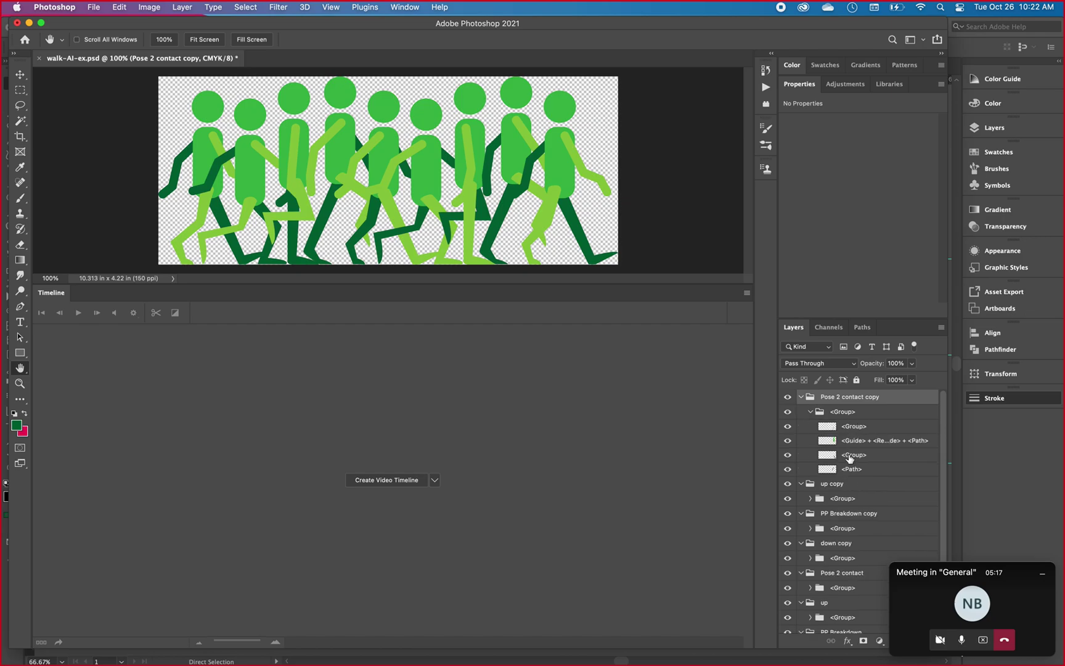
{"action": "left_click", "coordinate": [787, 426]}
{"action": "left_click", "coordinate": [787, 427]}
{"action": "left_click", "coordinate": [787, 441]}
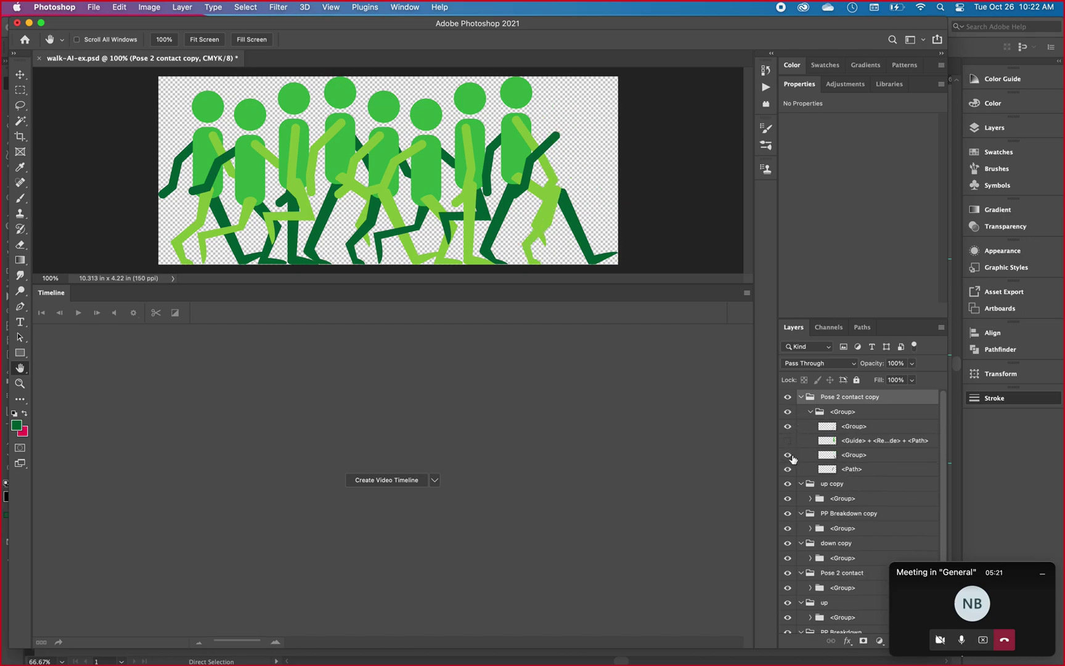
{"action": "left_click", "coordinate": [788, 469]}
{"action": "left_click", "coordinate": [788, 455]}
{"action": "left_click_drag", "start_coordinate": [787, 440], "coordinate": [787, 469]}
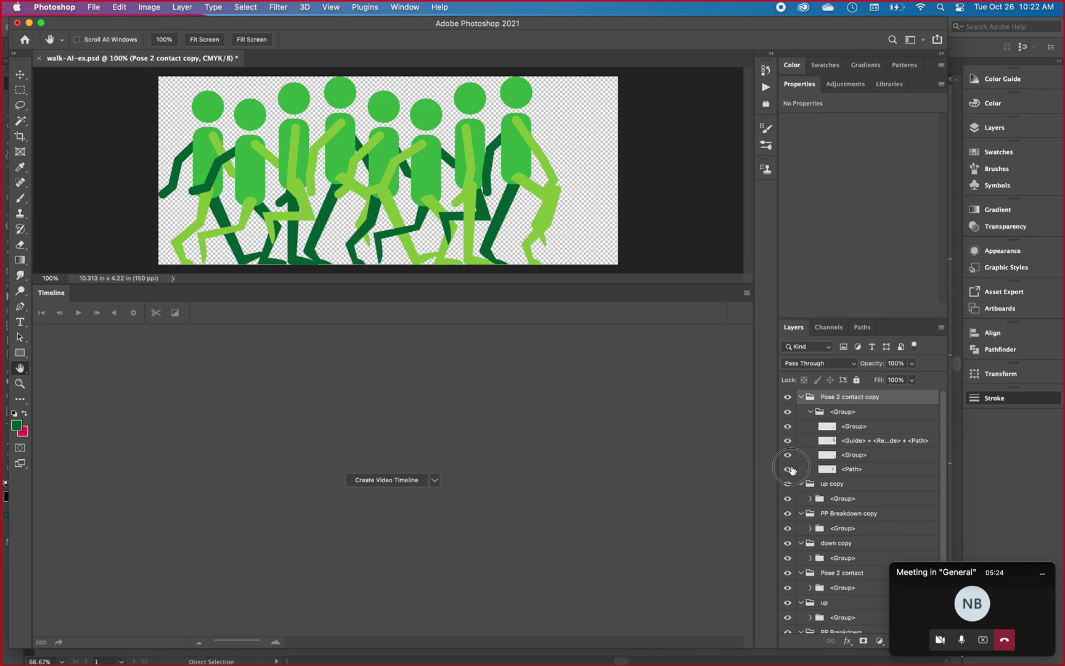
- Merge the four layers inside the Pose 2 contact copy group into one layer
{"action": "left_click", "coordinate": [853, 428]}
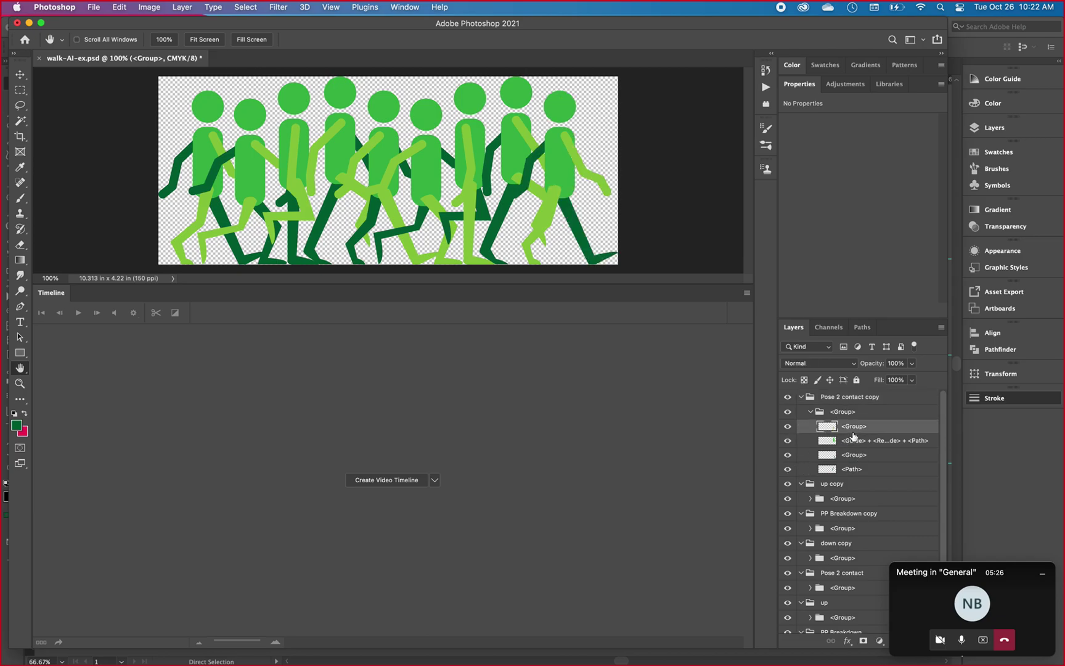
{"action": "left_click", "coordinate": [845, 472], "text": "shift"}
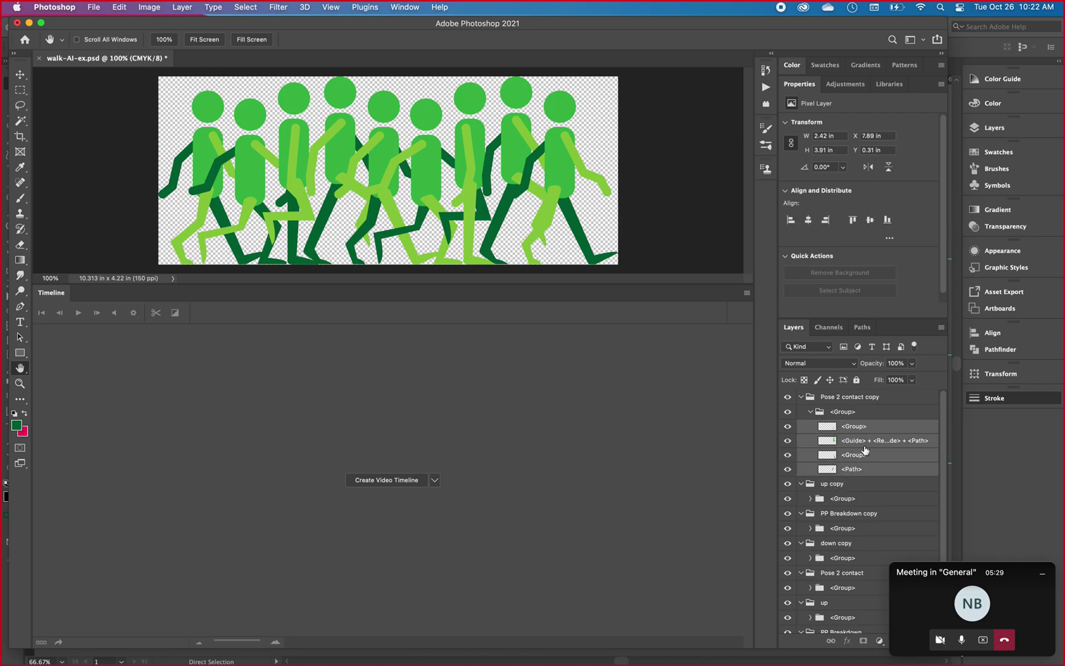
{"action": "left_click", "coordinate": [180, 7]}
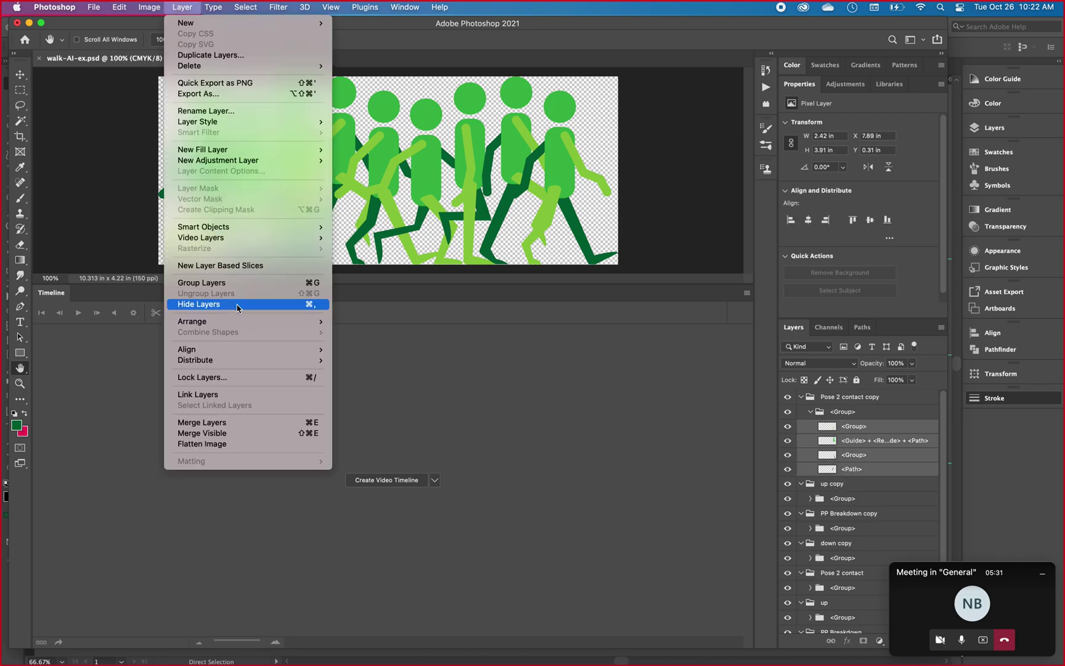
{"action": "left_click", "coordinate": [231, 428]}
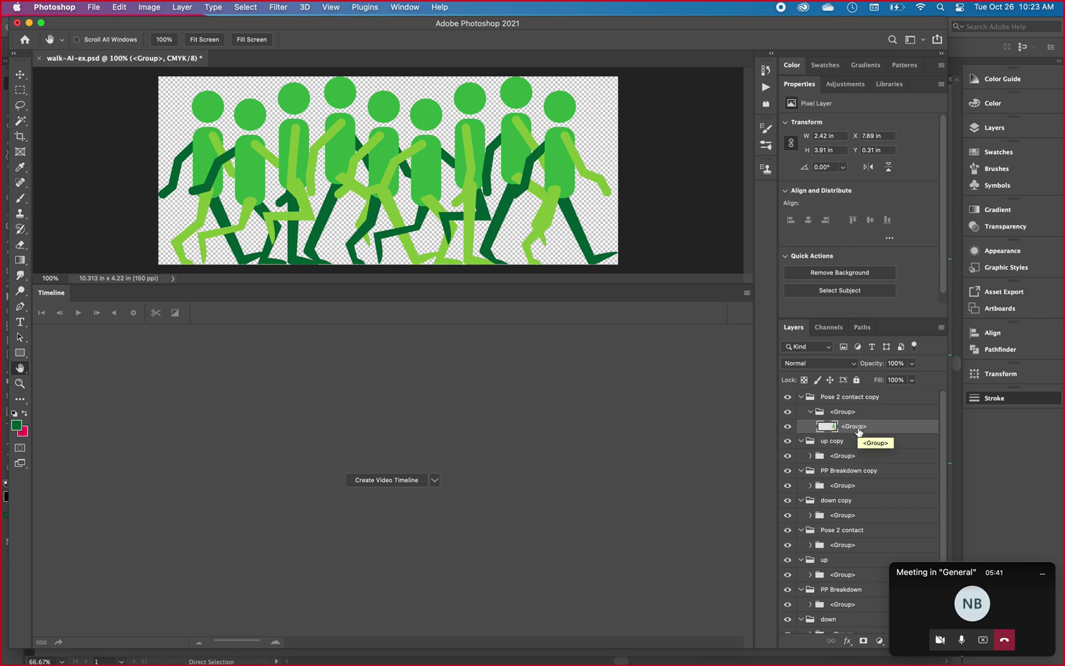
- Close walk-AI-ex.psd without saving and open walk.psd from the Desktop
{"action": "left_click", "coordinate": [39, 59]}
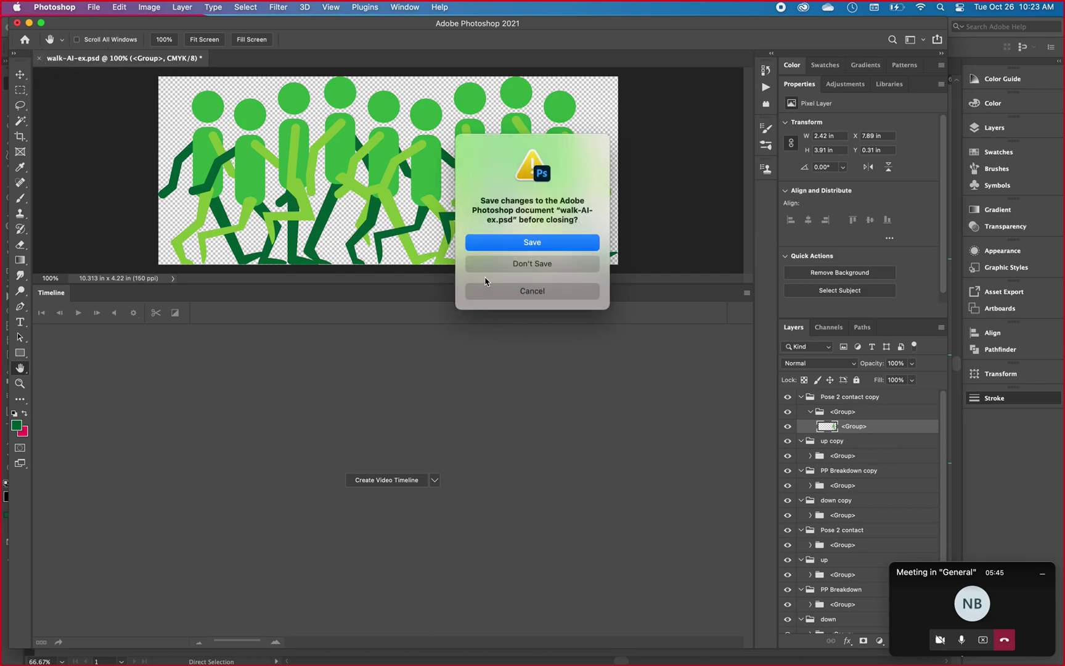
{"action": "left_click", "coordinate": [532, 264]}
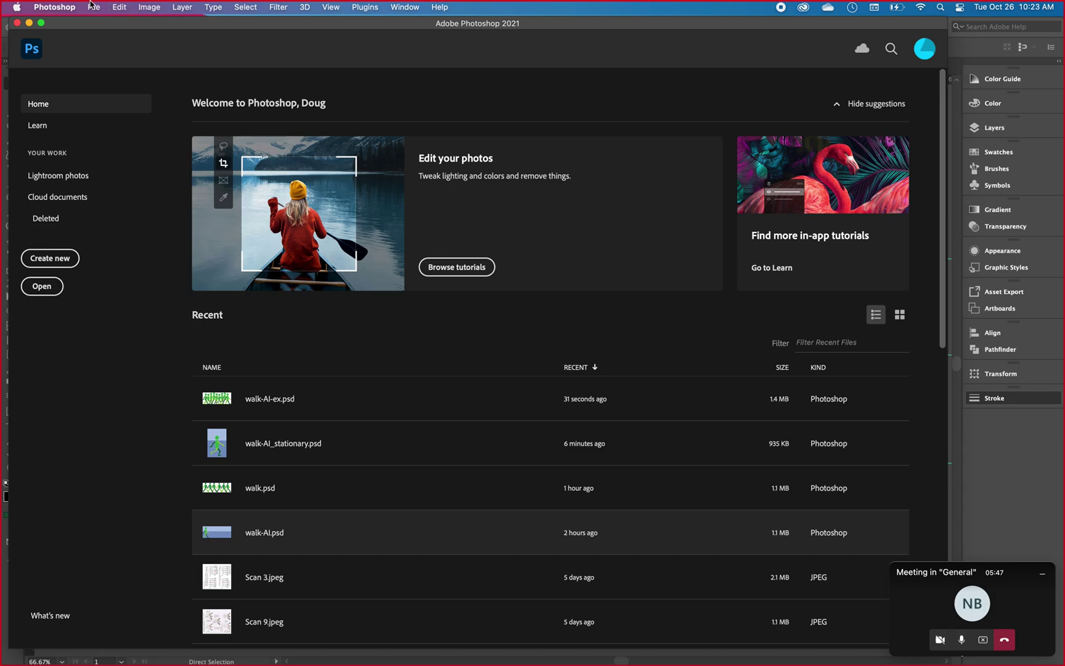
{"action": "left_click", "coordinate": [93, 7]}
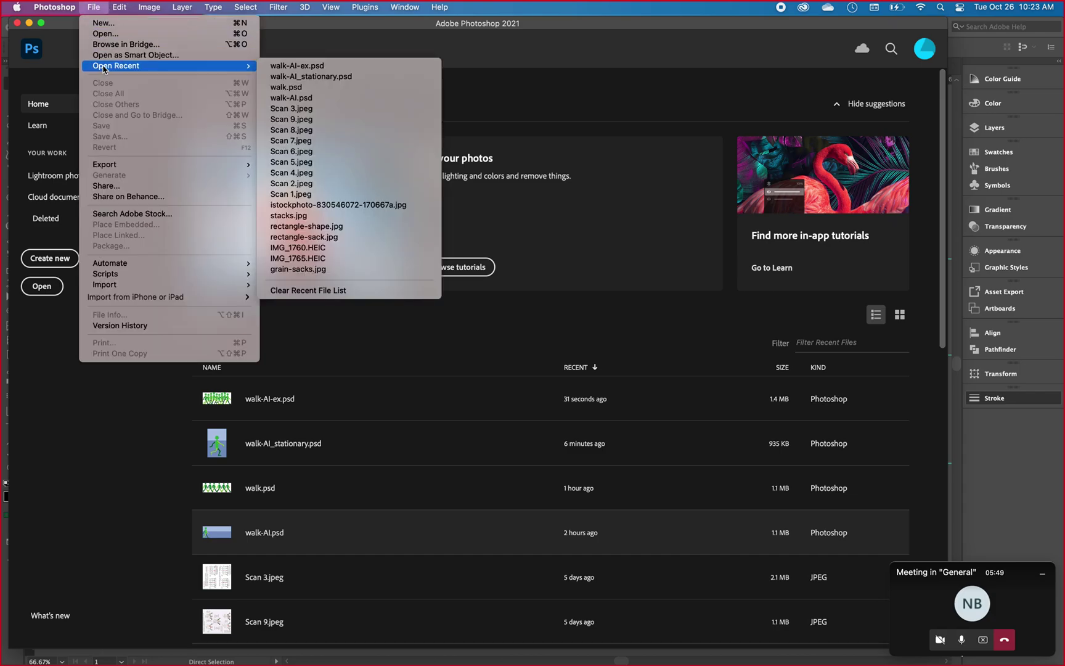
{"action": "left_click", "coordinate": [110, 38]}
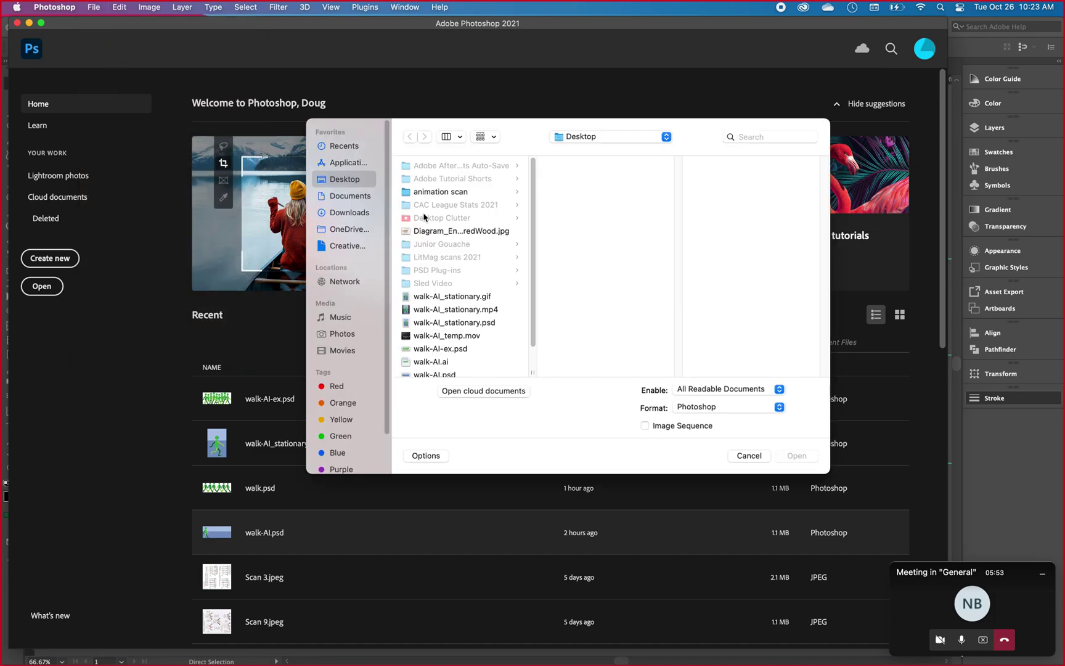
{"action": "scroll", "coordinate": [533, 336], "scroll_direction": "down", "scroll_amount": 3}
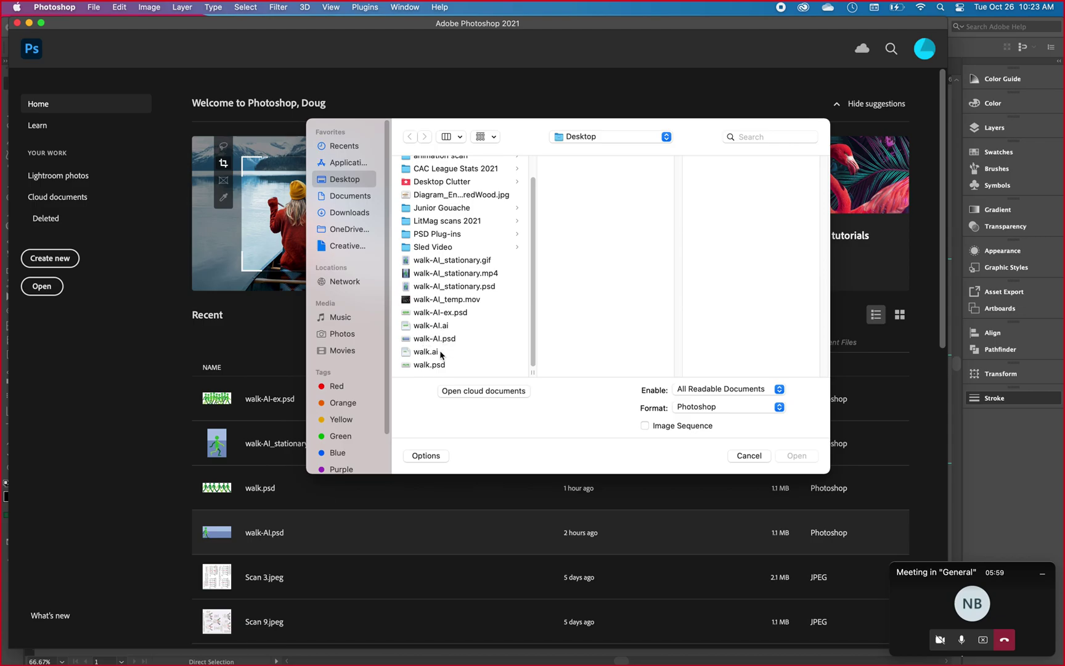
{"action": "left_click", "coordinate": [429, 366]}
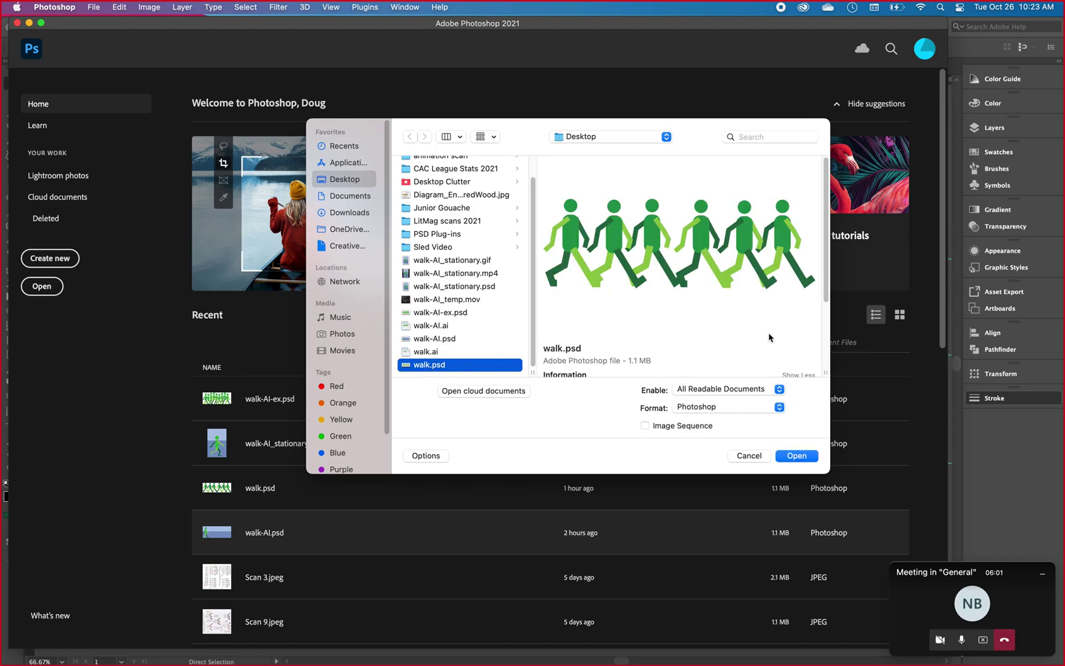
{"action": "left_click", "coordinate": [800, 457]}
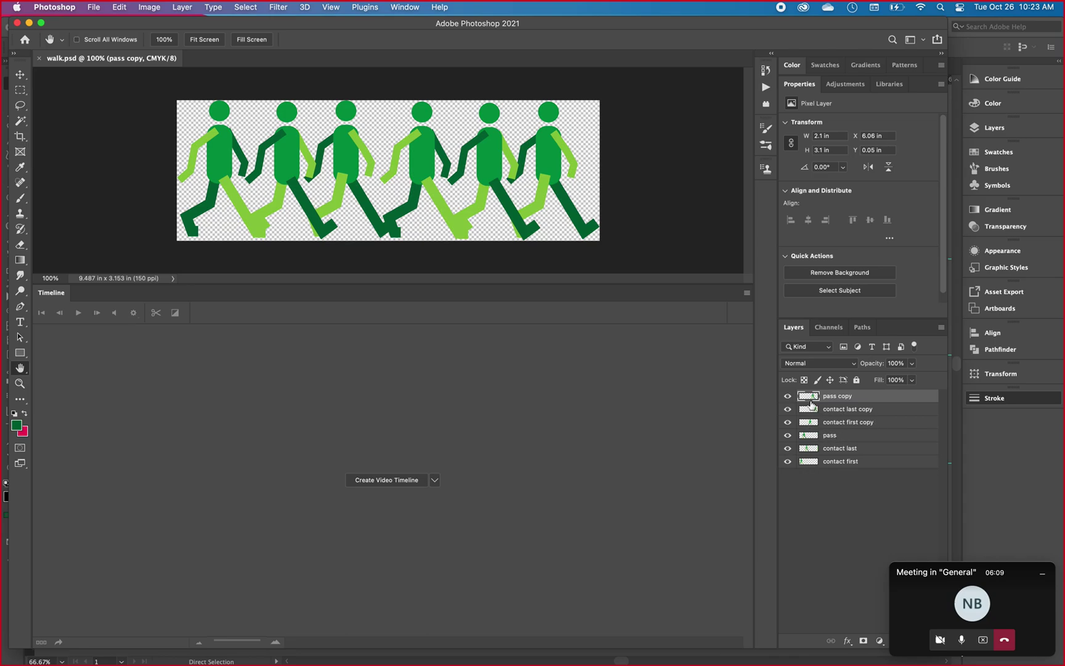
- Toggle the visibility of the pass copy, contact last copy and contact first copy layers to check which figure each contains
{"action": "left_click", "coordinate": [787, 397]}
{"action": "left_click", "coordinate": [787, 396]}
{"action": "left_click", "coordinate": [787, 408]}
{"action": "left_click", "coordinate": [787, 422]}
{"action": "left_click", "coordinate": [787, 409]}
{"action": "left_click", "coordinate": [787, 422]}
- Create a video timeline and trim all six pose clips to a duration of one frame each
{"action": "left_click", "coordinate": [409, 485]}
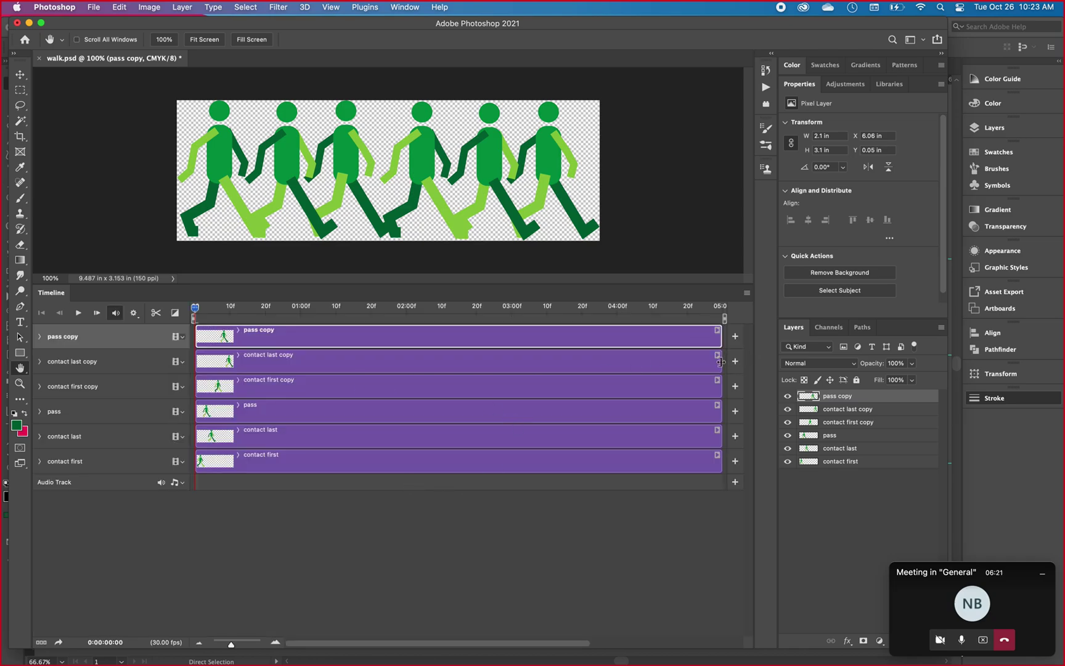
{"action": "left_click_drag", "start_coordinate": [721, 361], "coordinate": [215, 361]}
{"action": "left_click_drag", "start_coordinate": [722, 339], "coordinate": [215, 336]}
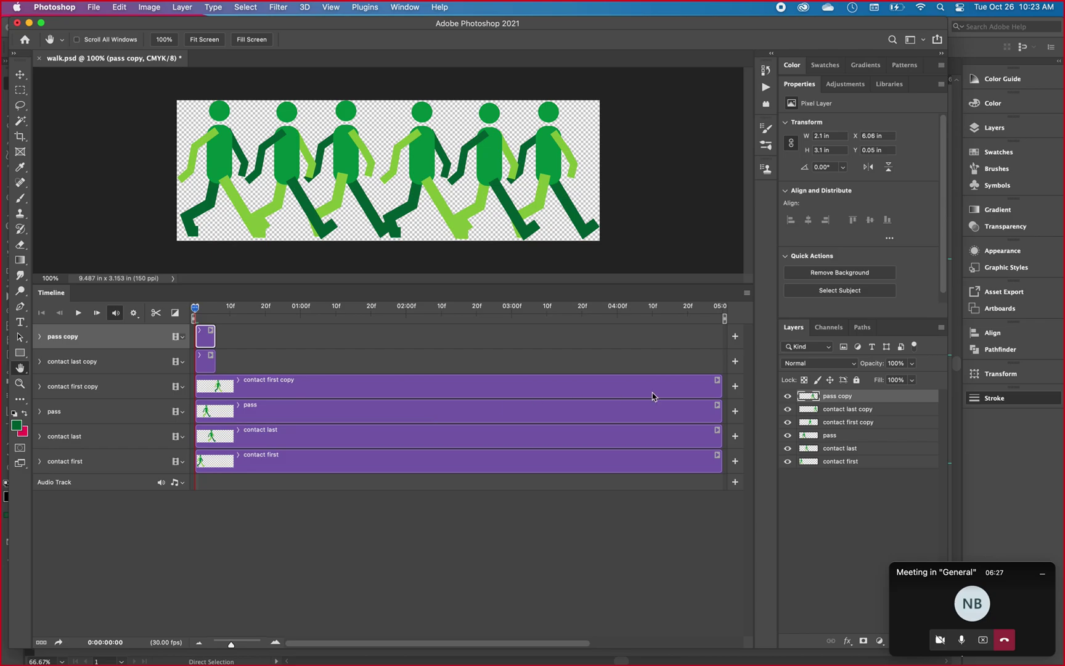
{"action": "left_click_drag", "start_coordinate": [721, 392], "coordinate": [197, 343]}
{"action": "left_click_drag", "start_coordinate": [215, 387], "coordinate": [200, 365]}
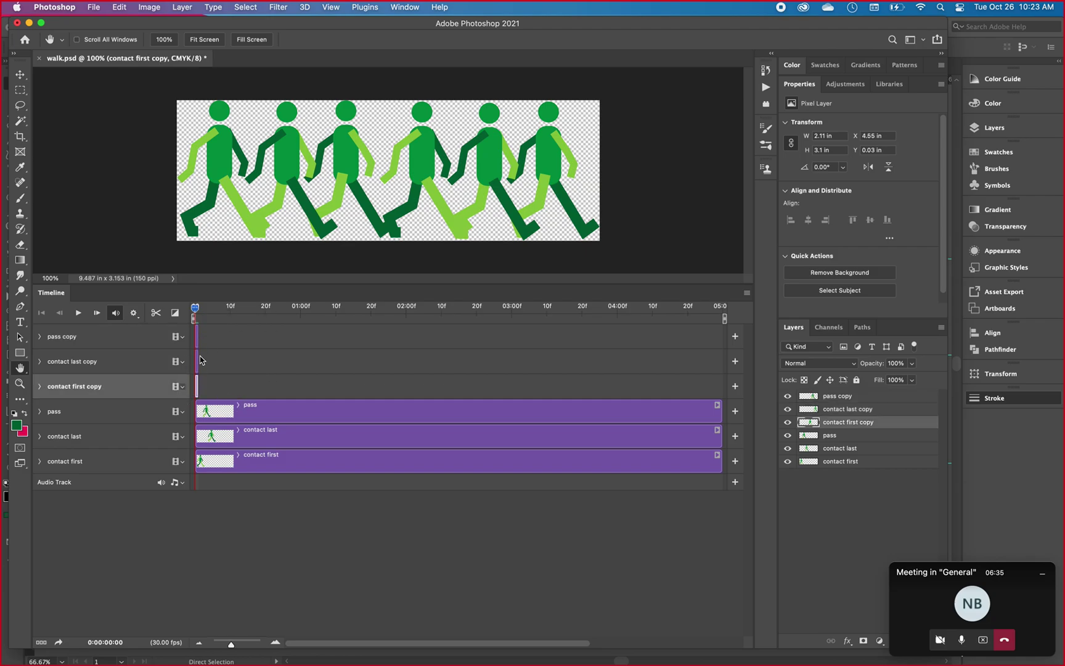
{"action": "left_click_drag", "start_coordinate": [721, 415], "coordinate": [197, 414]}
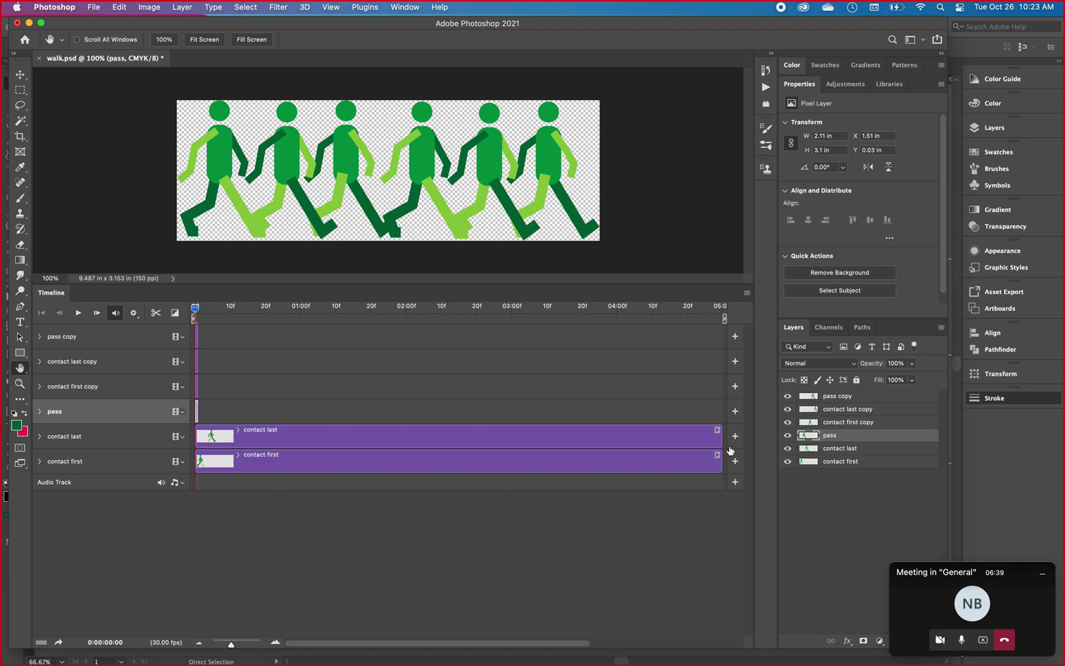
{"action": "left_click_drag", "start_coordinate": [720, 439], "coordinate": [201, 449]}
{"action": "left_click", "coordinate": [725, 470]}
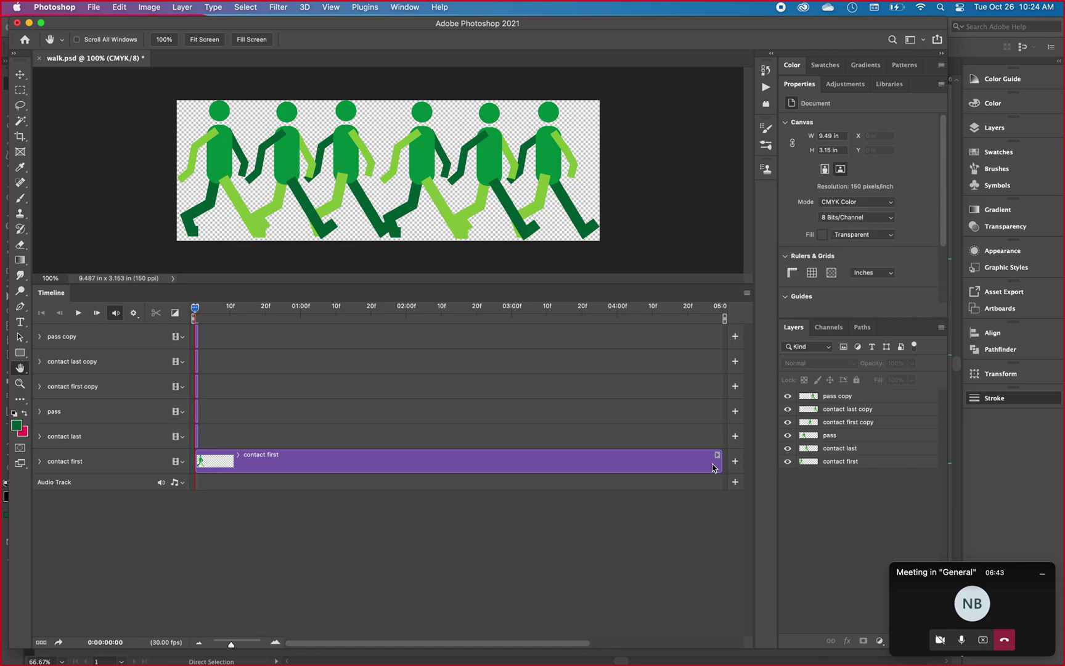
{"action": "left_click_drag", "start_coordinate": [719, 463], "coordinate": [201, 452]}
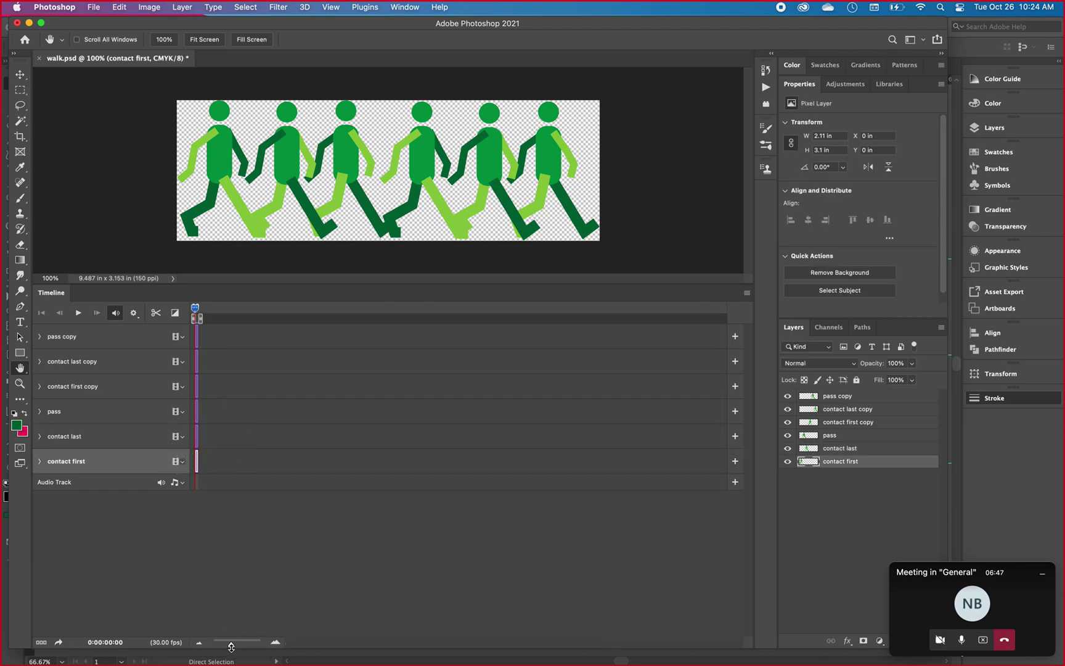
- Stagger the six one-frame clips consecutively from contact first up to pass copy, and preview the animation
{"action": "left_click_drag", "start_coordinate": [231, 646], "coordinate": [261, 643]}
{"action": "left_click_drag", "start_coordinate": [220, 447], "coordinate": [302, 409]}
{"action": "left_click_drag", "start_coordinate": [217, 387], "coordinate": [310, 386]}
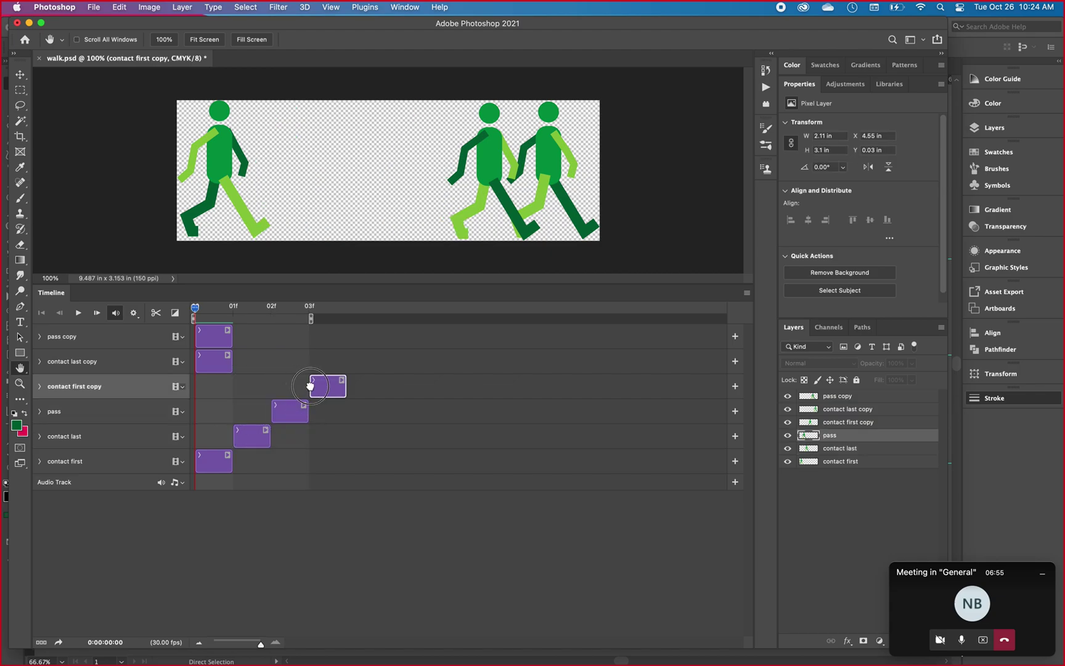
{"action": "left_click_drag", "start_coordinate": [210, 360], "coordinate": [367, 361]}
{"action": "left_click", "coordinate": [209, 344]}
{"action": "left_click_drag", "start_coordinate": [210, 344], "coordinate": [400, 339]}
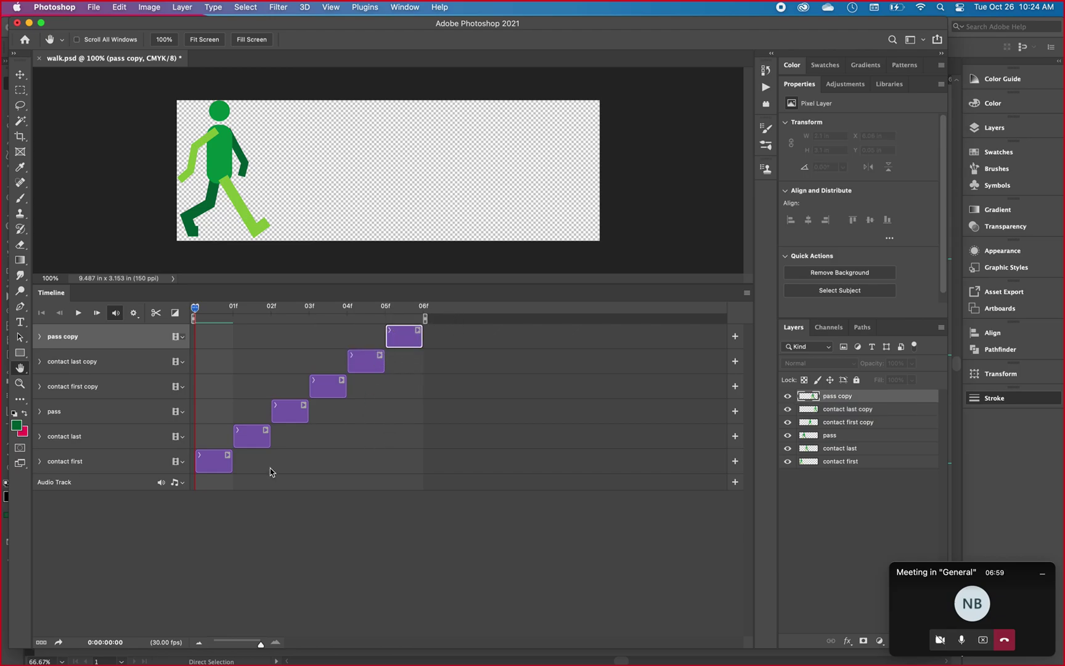
{"action": "key", "text": "space"}
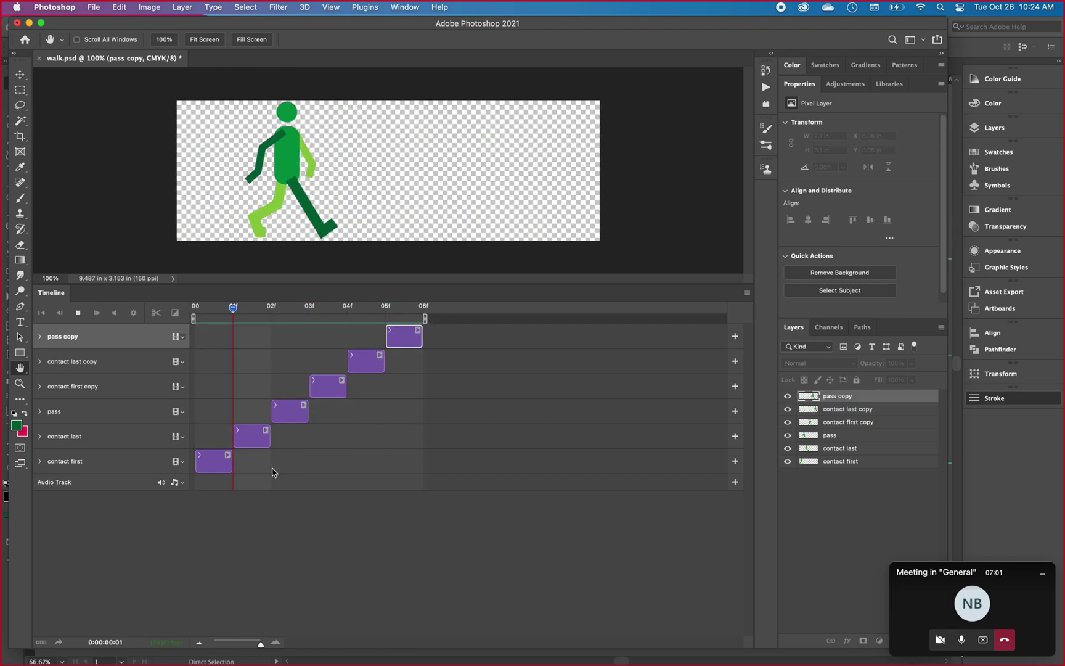
{"action": "key", "text": "space"}
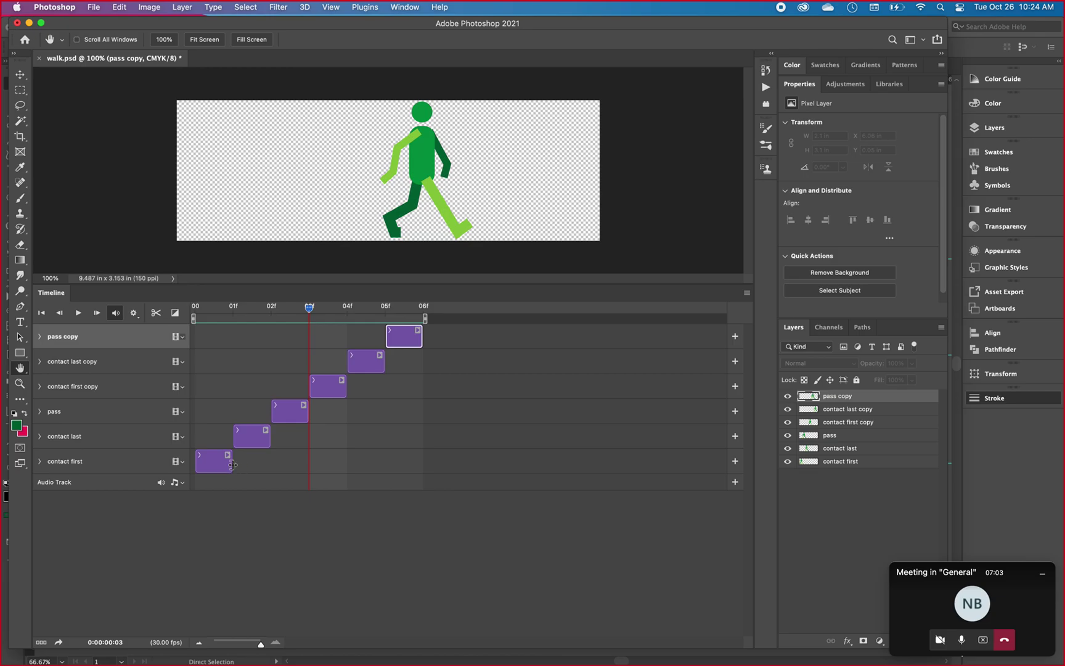
- Extend all six pose clips to three frames each, arrange them consecutively from contact first up to pass copy, and preview the animation
{"action": "left_click_drag", "start_coordinate": [231, 465], "coordinate": [346, 439]}
{"action": "left_click_drag", "start_coordinate": [268, 444], "coordinate": [384, 414]}
{"action": "left_click", "coordinate": [288, 416]}
{"action": "left_click_drag", "start_coordinate": [298, 421], "coordinate": [448, 420]}
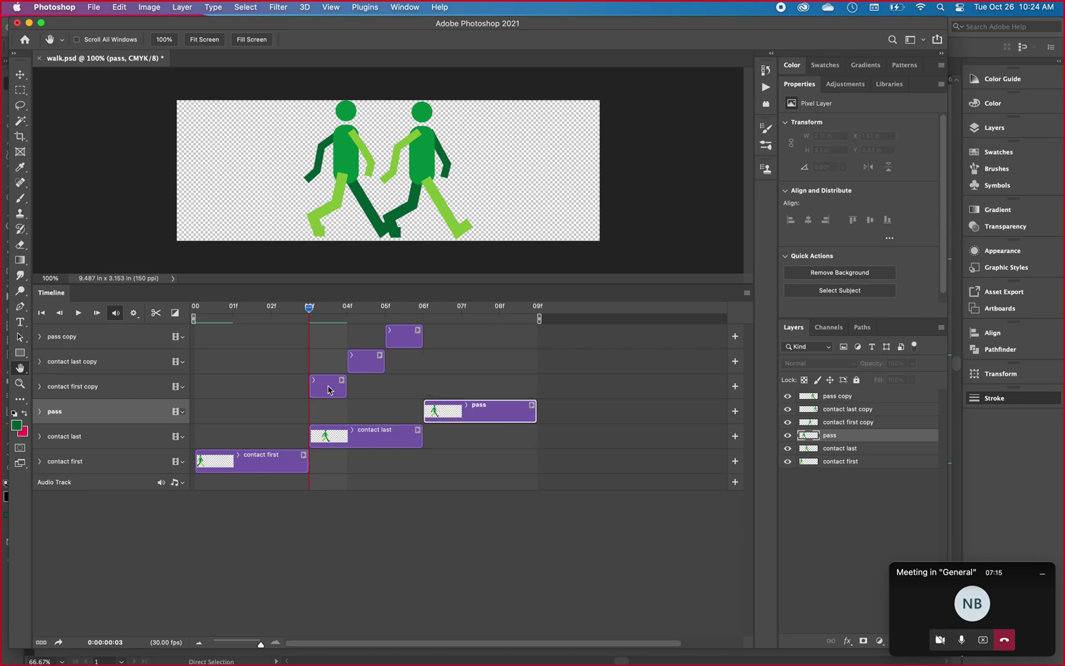
{"action": "left_click", "coordinate": [326, 392]}
{"action": "left_click_drag", "start_coordinate": [346, 392], "coordinate": [586, 396]}
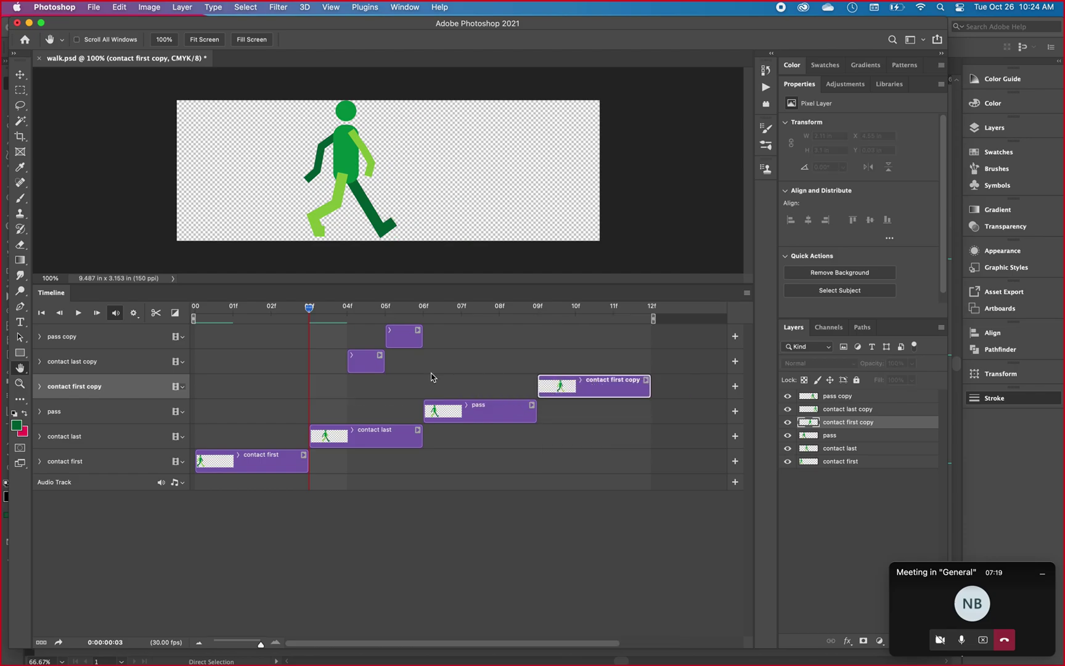
{"action": "left_click_drag", "start_coordinate": [369, 371], "coordinate": [681, 364]}
{"action": "left_click_drag", "start_coordinate": [311, 343], "coordinate": [621, 341]}
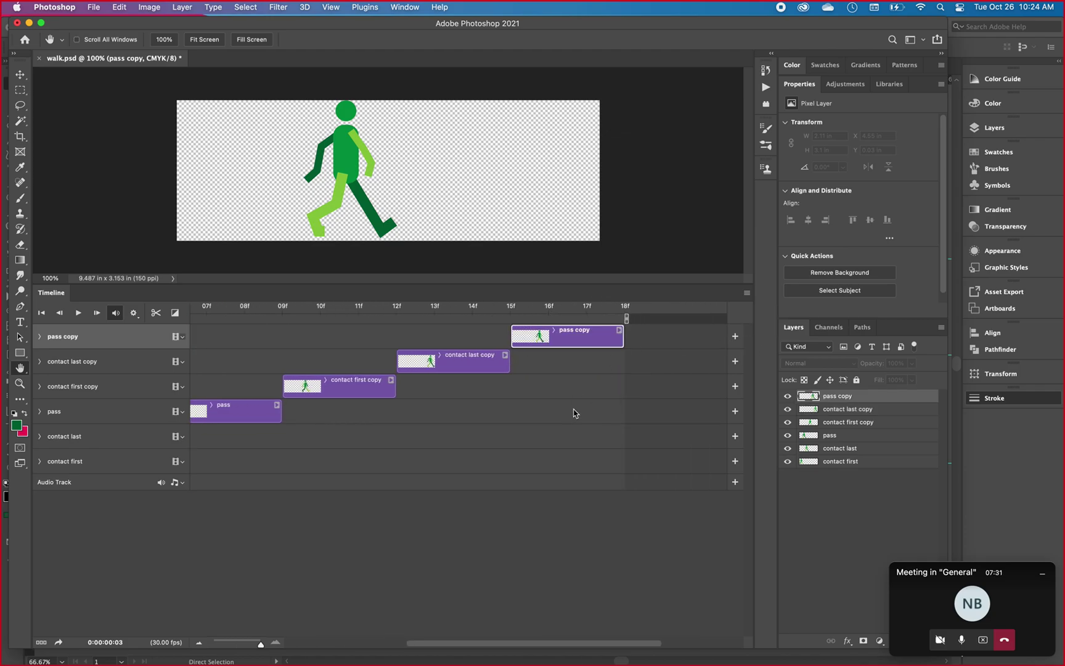
{"action": "key", "text": "space"}
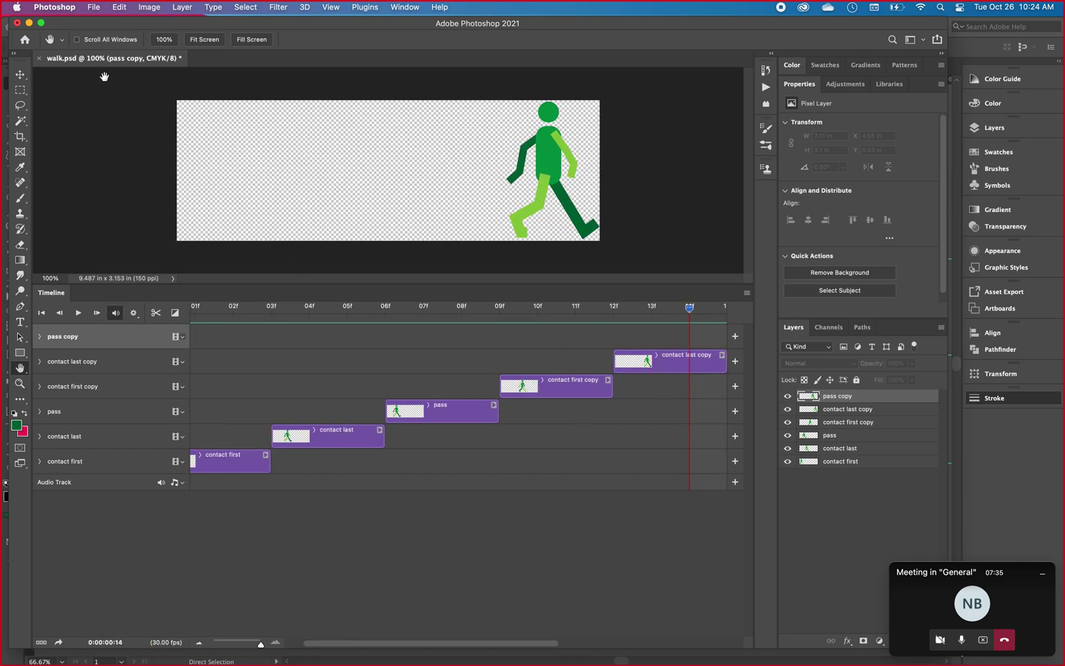
- Open the recent file walk-AI.psd and play its walk cycle animation to review the movement across the background
{"action": "left_click", "coordinate": [97, 12]}
{"action": "mouse_move", "coordinate": [143, 178]}
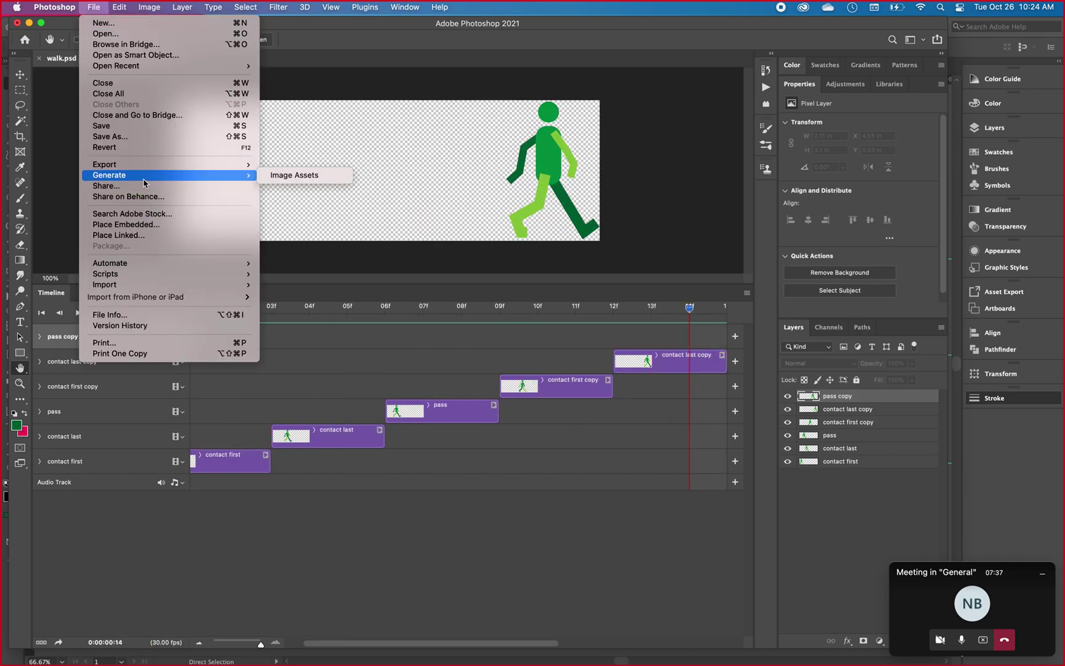
{"action": "mouse_move", "coordinate": [159, 69]}
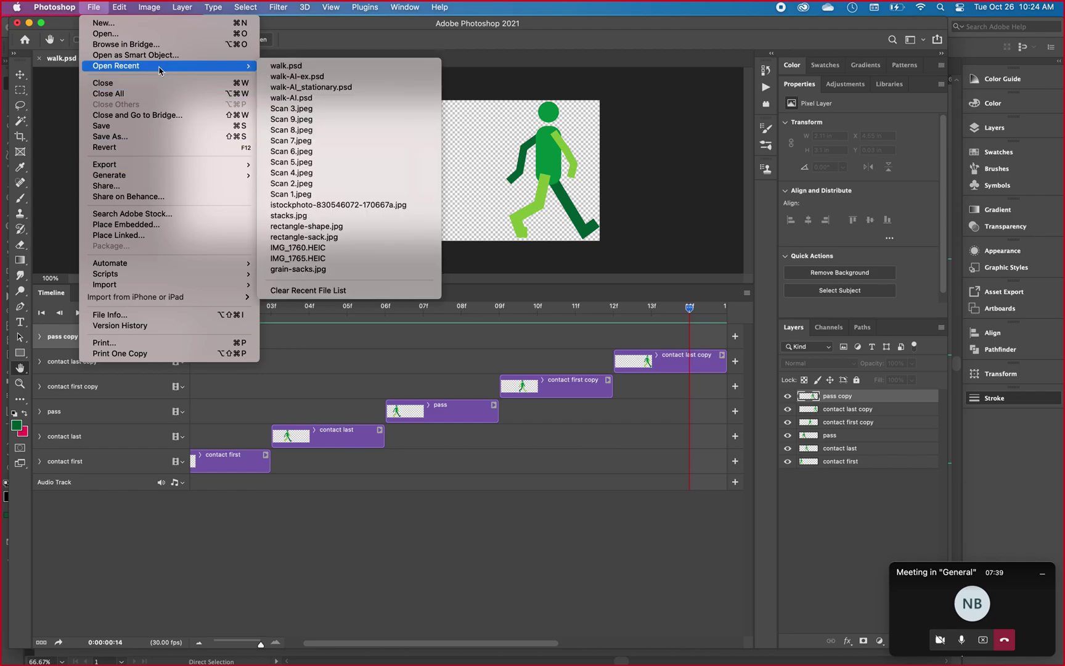
{"action": "left_click", "coordinate": [319, 104]}
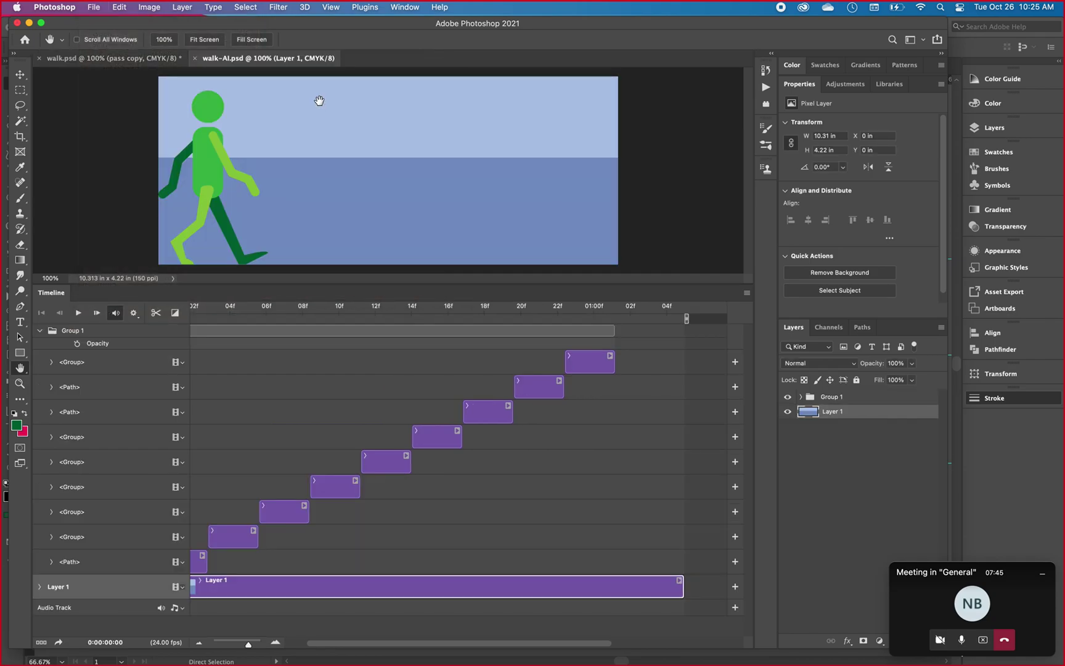
{"action": "key", "text": "space"}
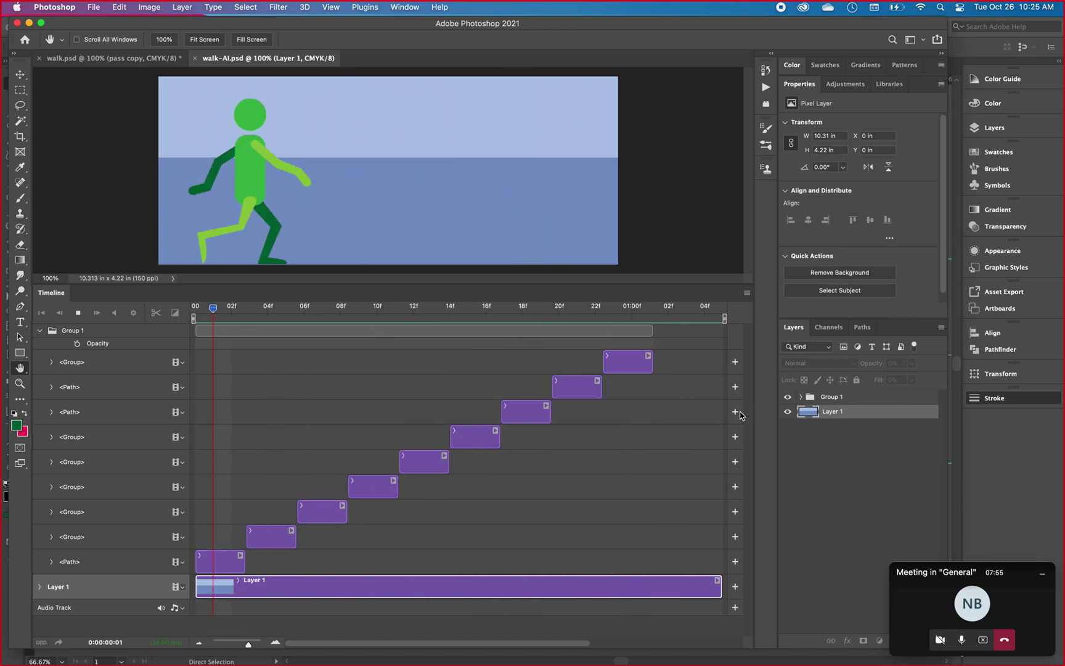
{"action": "key", "text": "space"}
- Open the recent file walk-AI_stationary.psd
{"action": "left_click", "coordinate": [97, 9]}
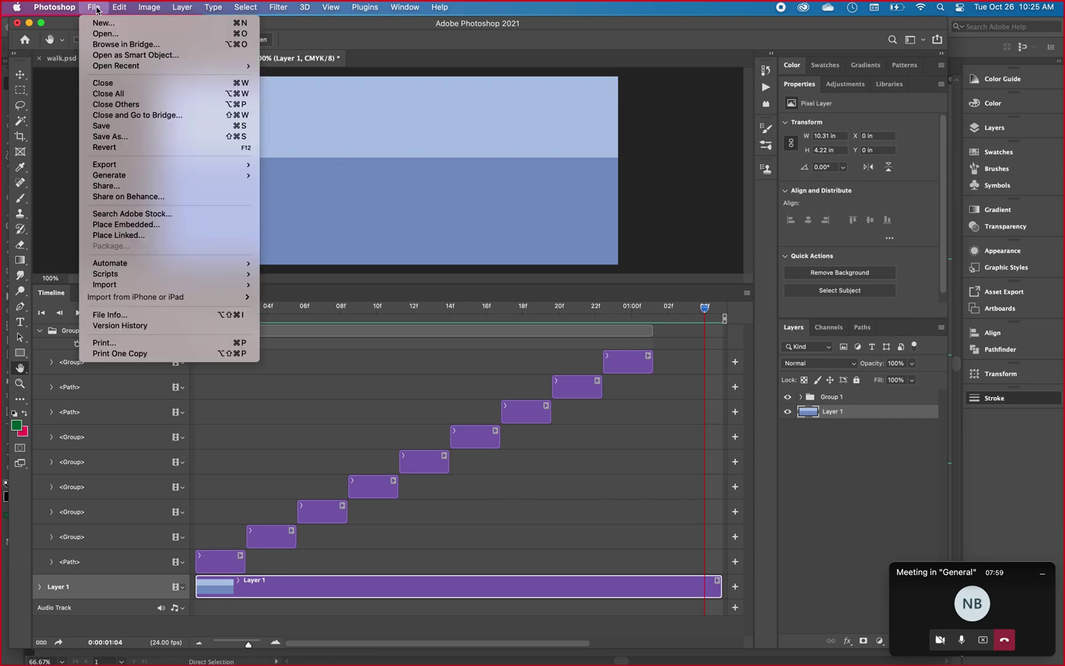
{"action": "mouse_move", "coordinate": [116, 66]}
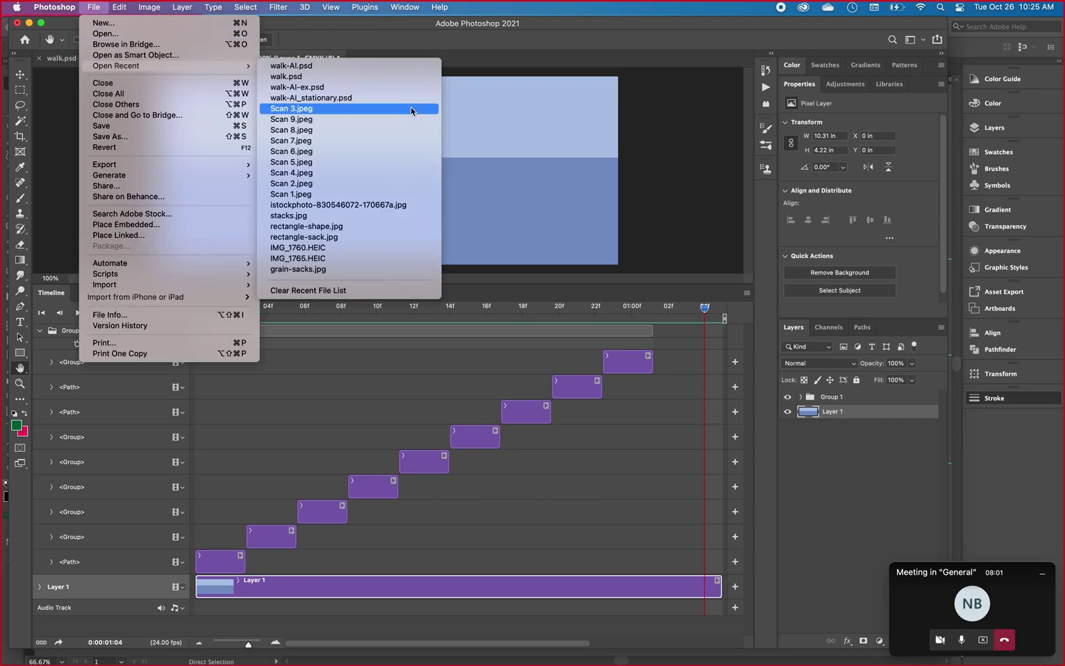
{"action": "left_click", "coordinate": [318, 98]}
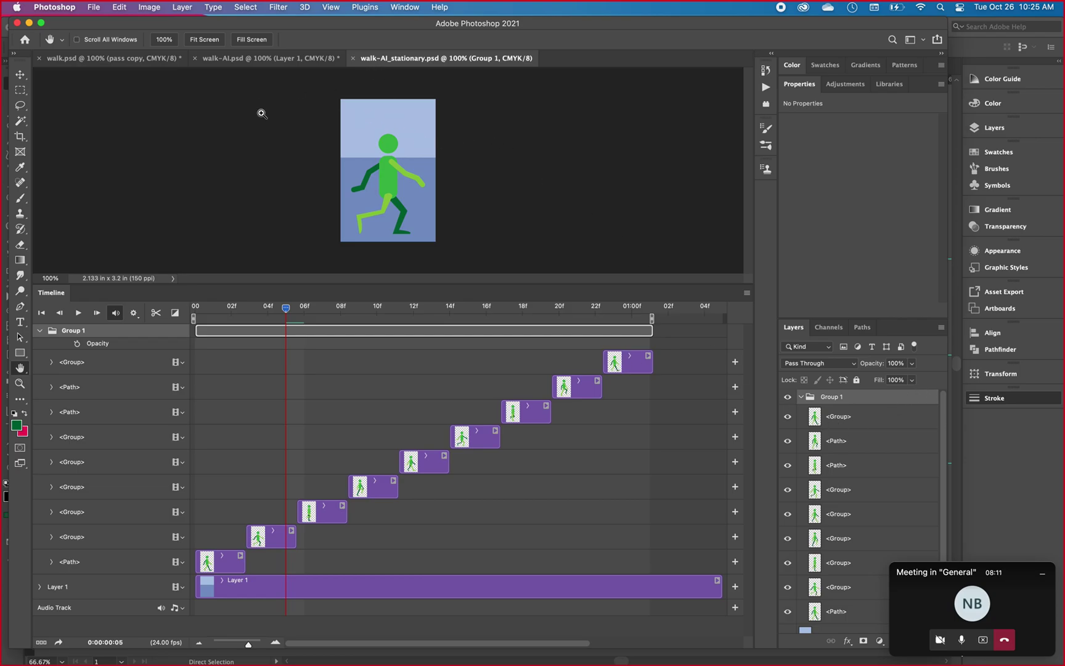
- Show the rulers, undo a trial horizontal guide at the feet, and place a vertical guide along the figure's back
{"action": "key", "text": "super+r"}
{"action": "left_click_drag", "start_coordinate": [396, 79], "coordinate": [405, 240]}
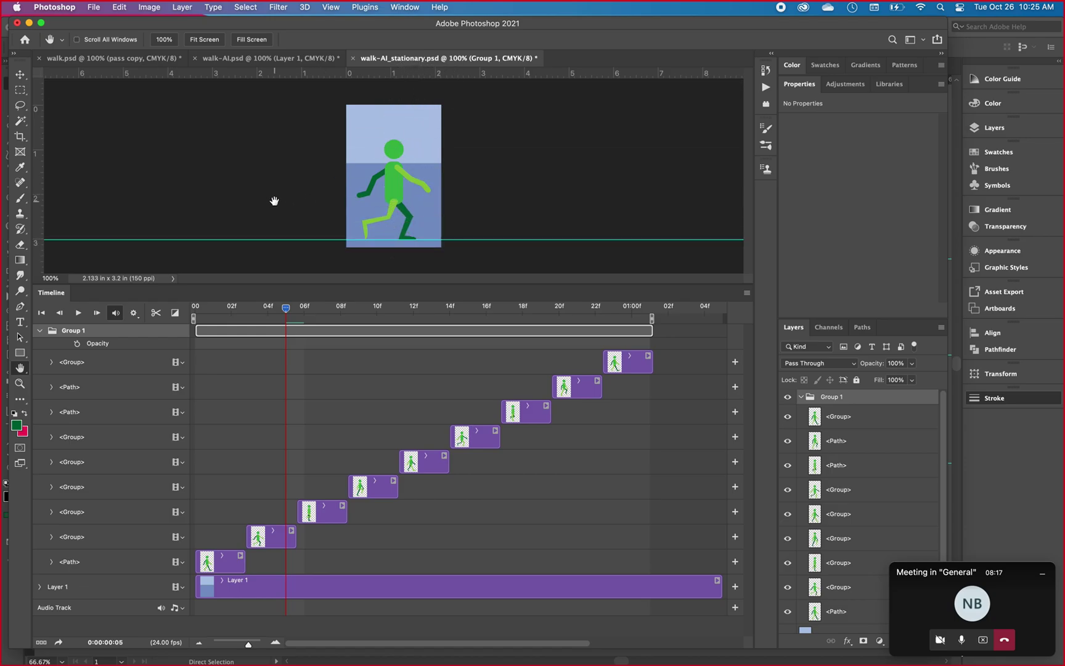
{"action": "key", "text": "super+z"}
{"action": "left_click_drag", "start_coordinate": [42, 178], "coordinate": [384, 172]}
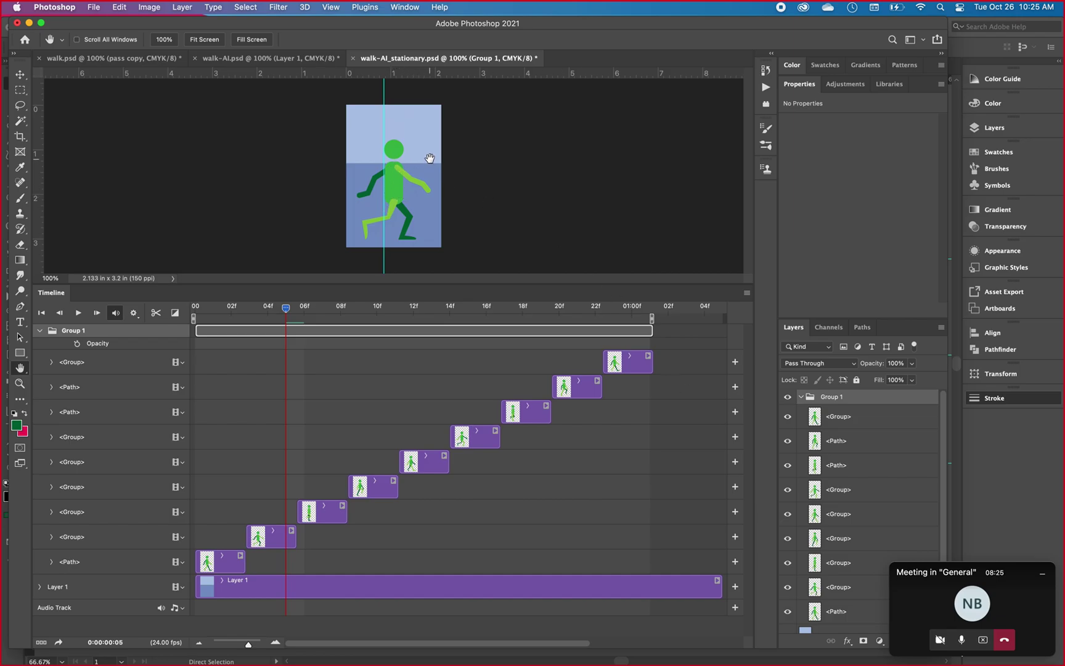
- Play the stationary walk cycle to check the figure's body position against the vertical guide, declining to enable Dictation
{"action": "key", "text": "space"}
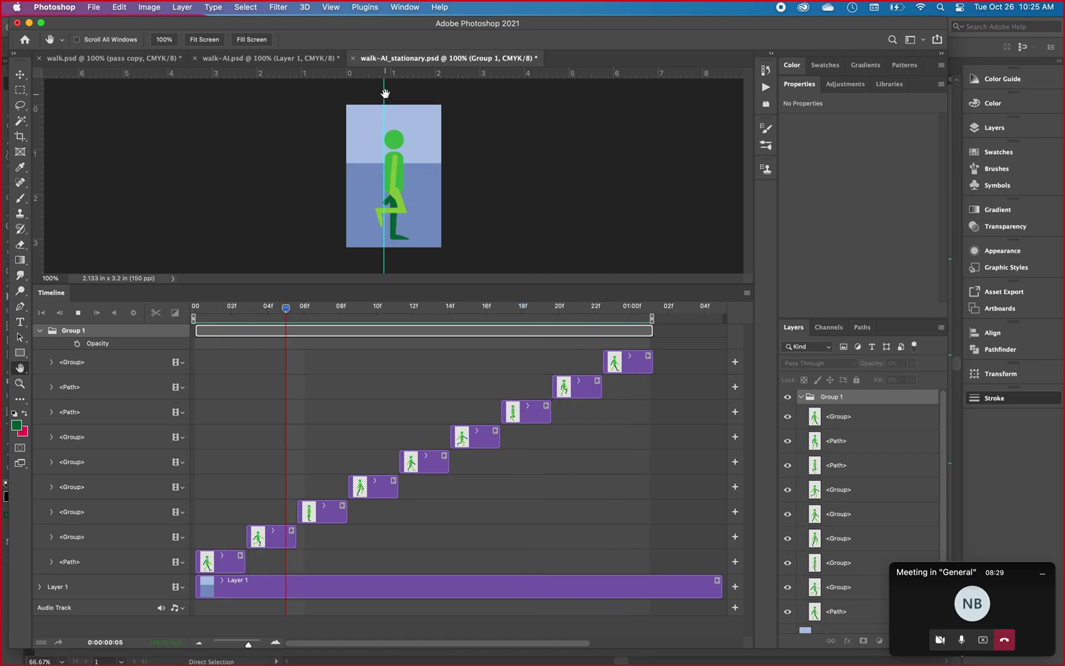
{"action": "key", "text": "space"}
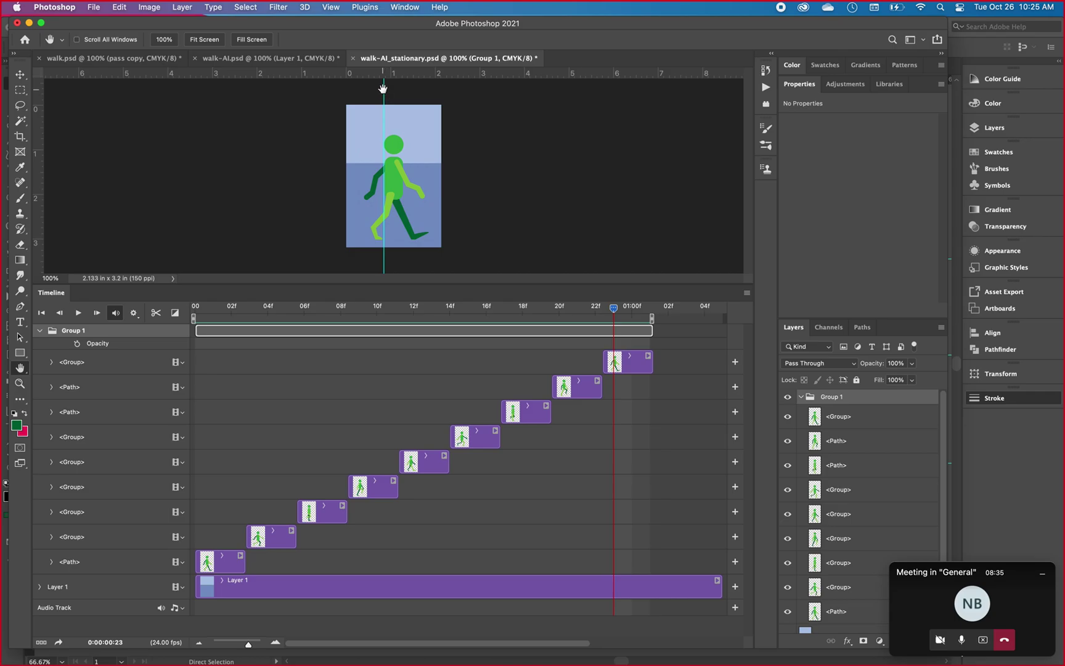
{"action": "key", "text": "ctrl"}
{"action": "key", "text": "ctrl"}
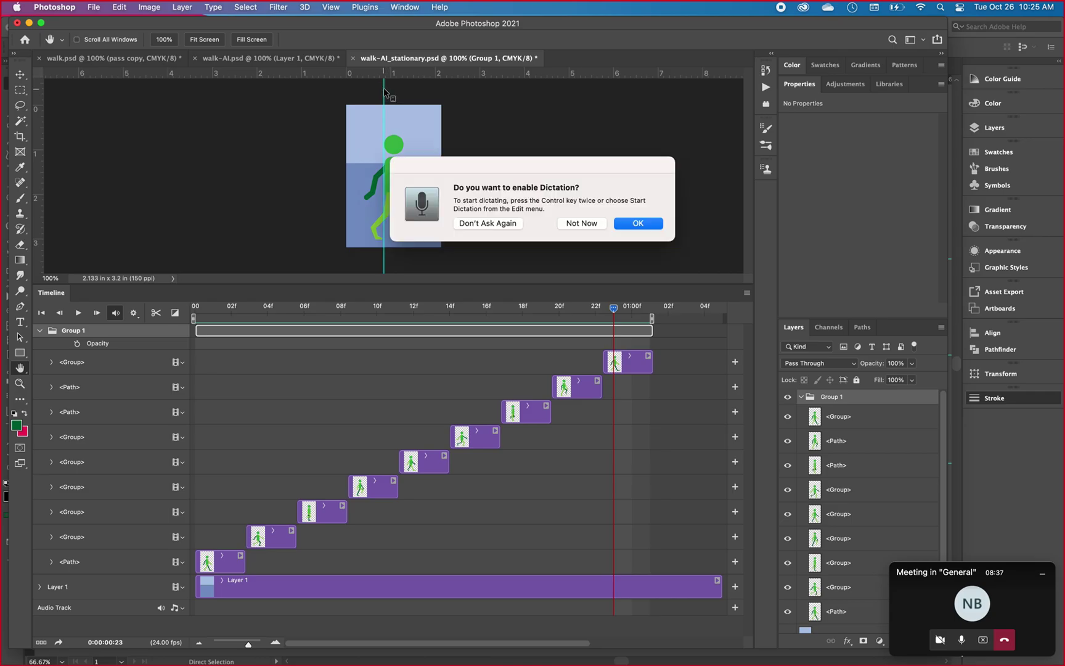
{"action": "left_click", "coordinate": [582, 224]}
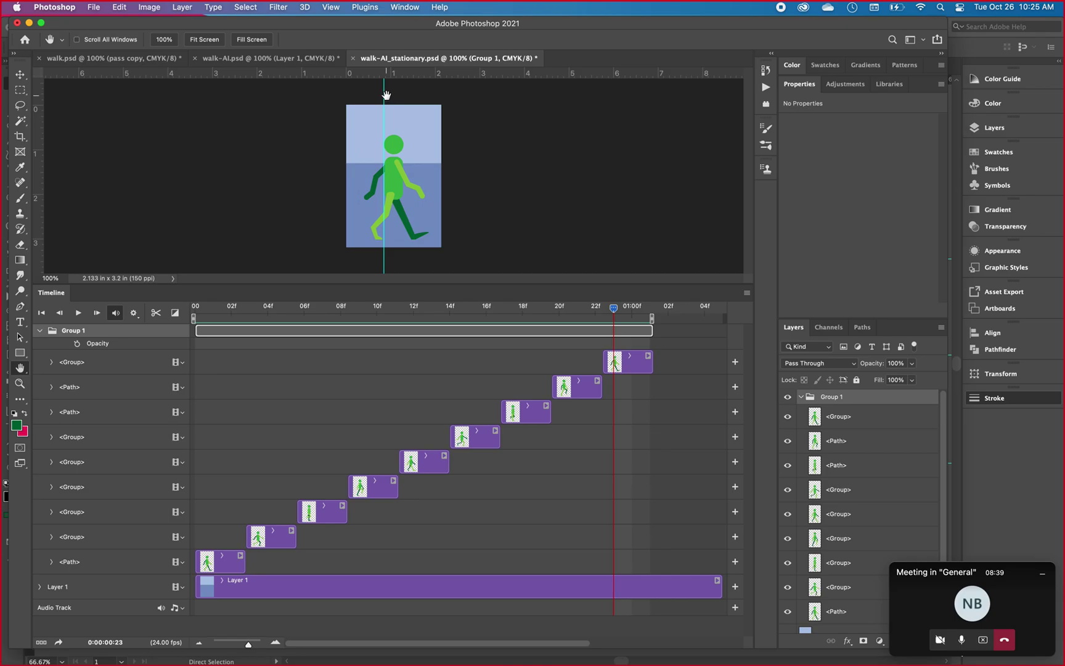
{"action": "key", "text": "space"}
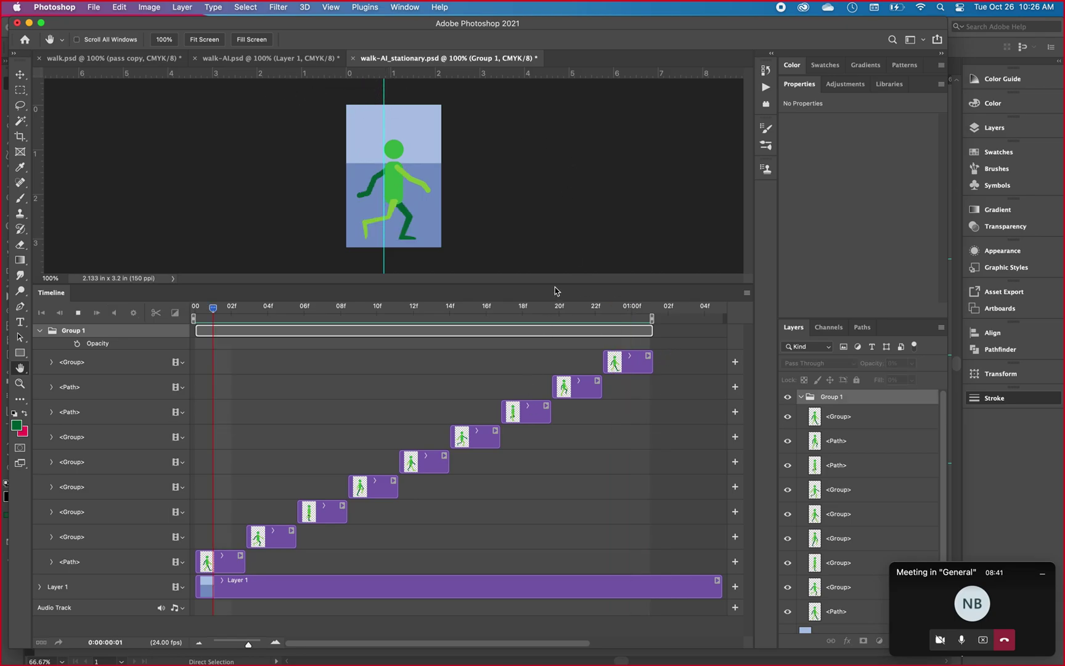